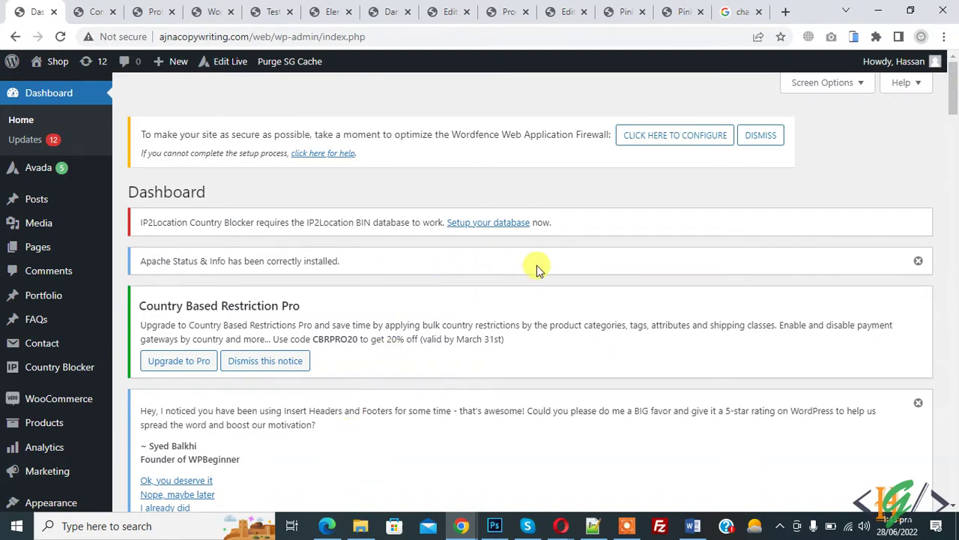
Step: As the editor, open All Pages to see eight administrator-owned pages, including Cart, Checkout, Contact and Home
{"action": "left_click", "coordinate": [325, 524]}
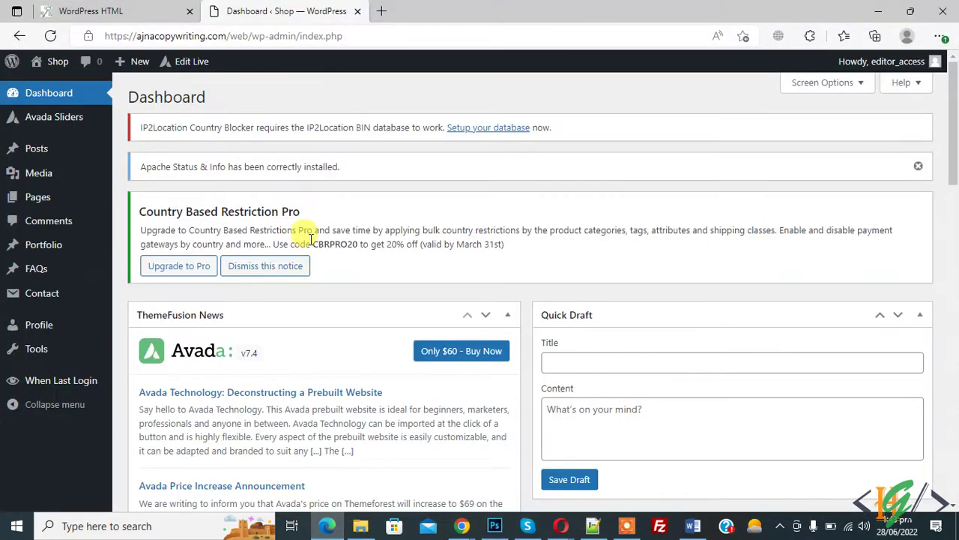
{"action": "left_click", "coordinate": [61, 198]}
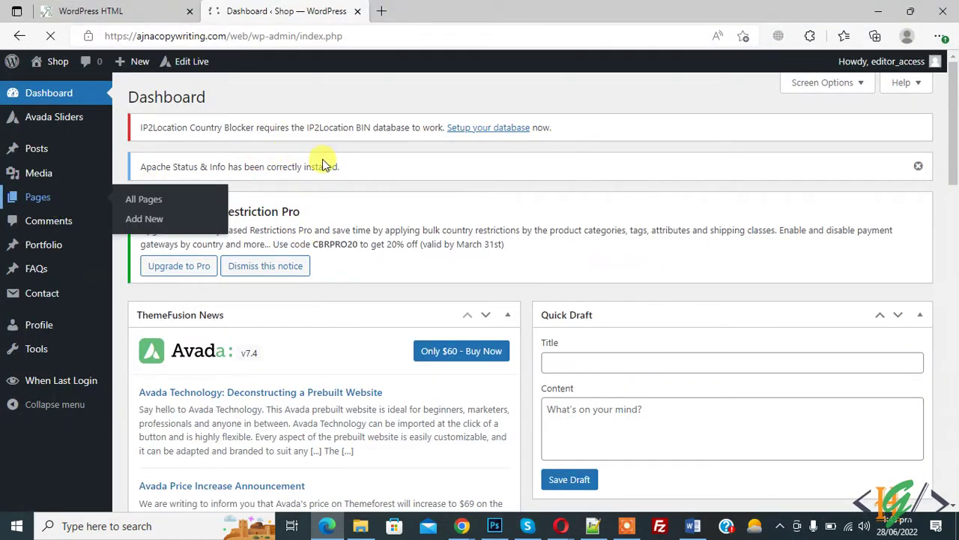
{"action": "scroll", "coordinate": [352, 206], "scroll_direction": "down", "scroll_amount": 2}
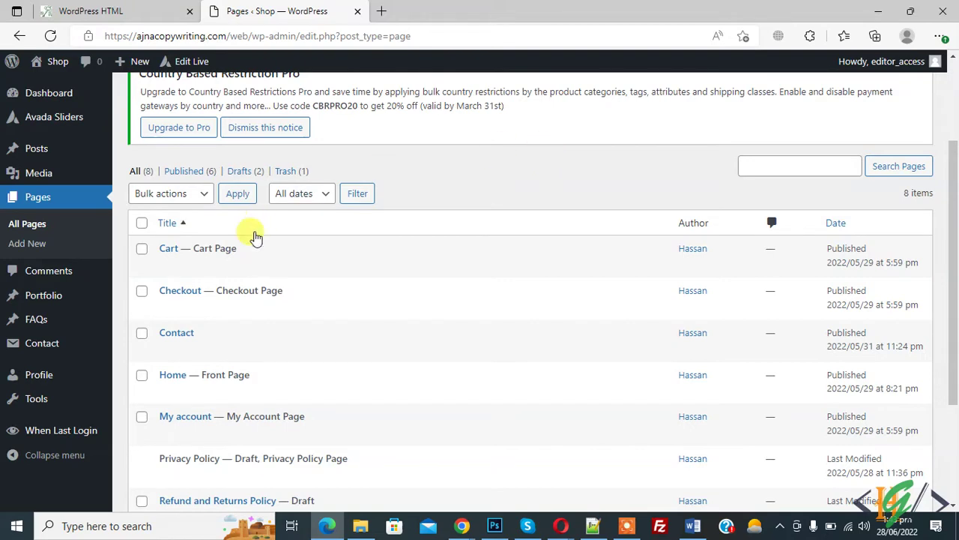
Step: In the administrator's session, open All Pages and start editing the Contact page
{"action": "left_click", "coordinate": [327, 525]}
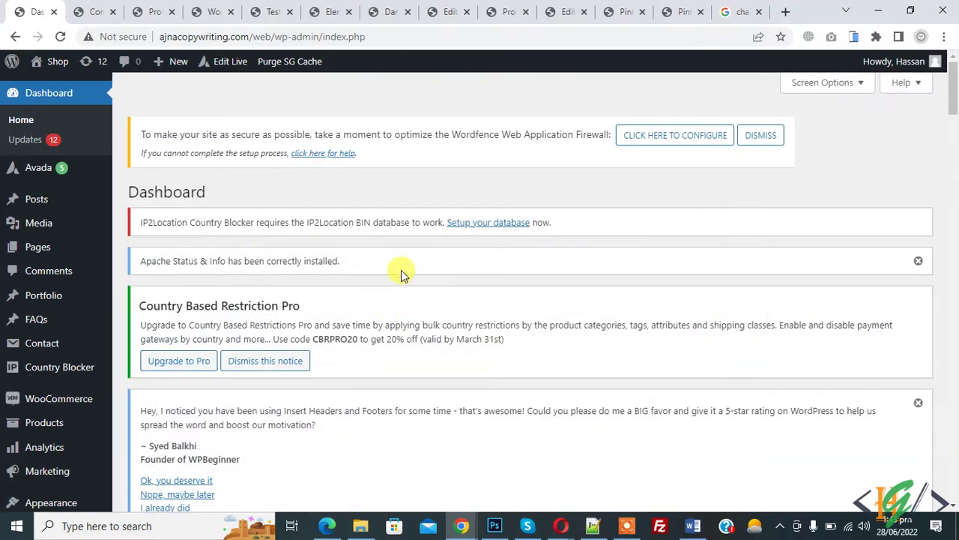
{"action": "scroll", "coordinate": [396, 266], "scroll_direction": "down", "scroll_amount": 1}
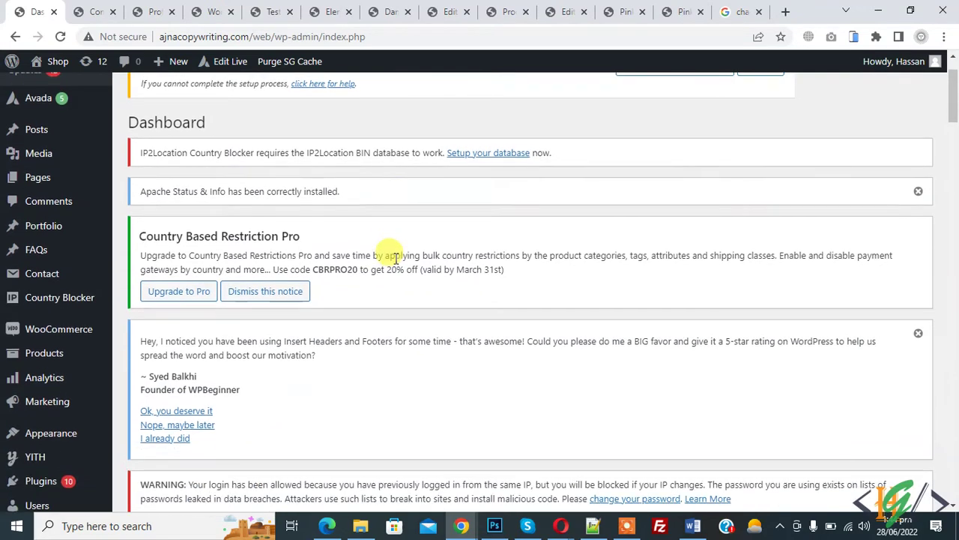
{"action": "left_click", "coordinate": [44, 186]}
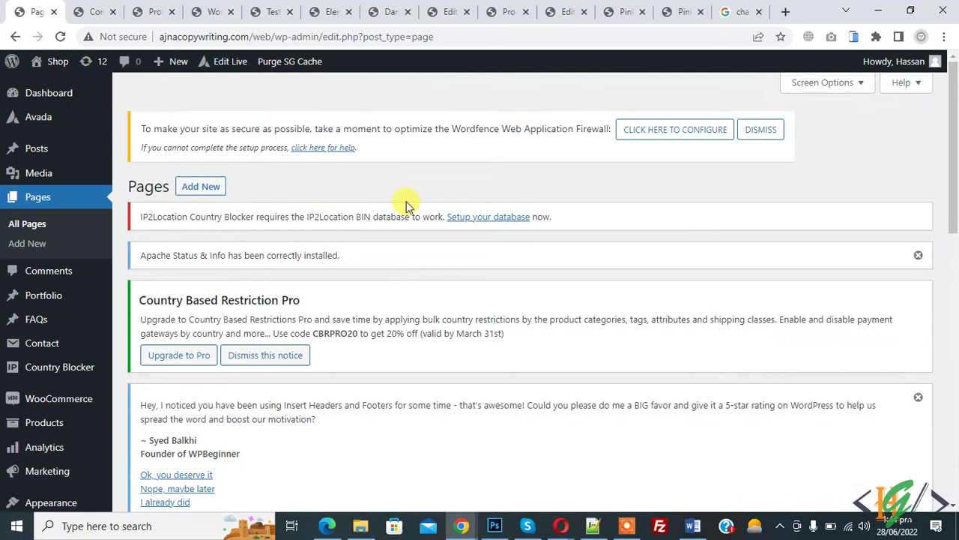
{"action": "scroll", "coordinate": [401, 202], "scroll_direction": "down", "scroll_amount": 6}
{"action": "scroll", "coordinate": [405, 201], "scroll_direction": "down", "scroll_amount": 3}
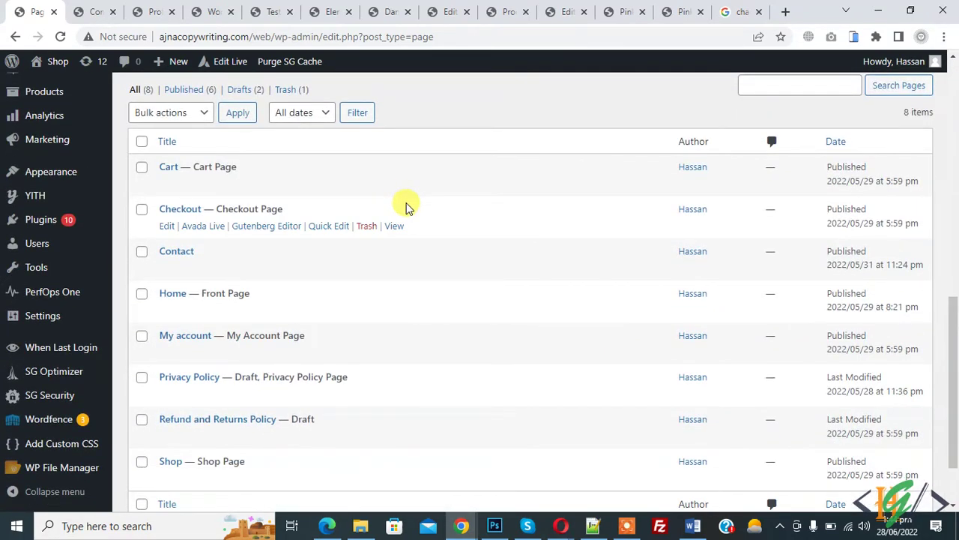
{"action": "mouse_move", "coordinate": [197, 272]}
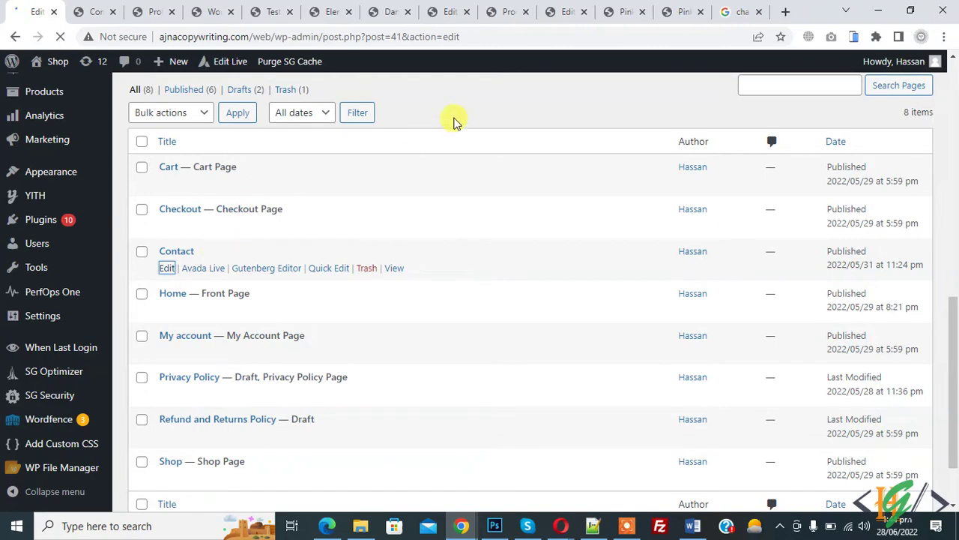
Step: Enable the Author box in the Contact page's Screen Options
{"action": "scroll", "coordinate": [431, 169], "scroll_direction": "down", "scroll_amount": 6}
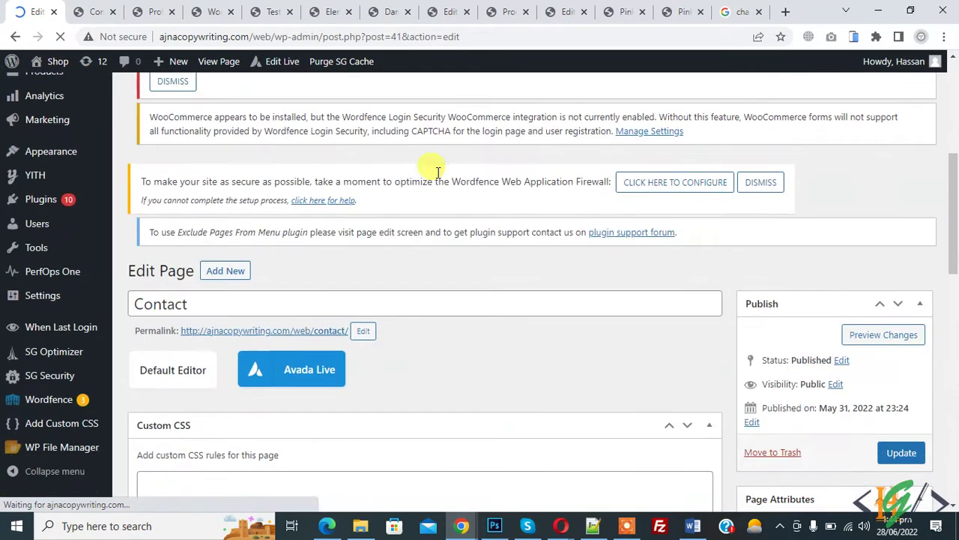
{"action": "scroll", "coordinate": [438, 176], "scroll_direction": "up", "scroll_amount": 6}
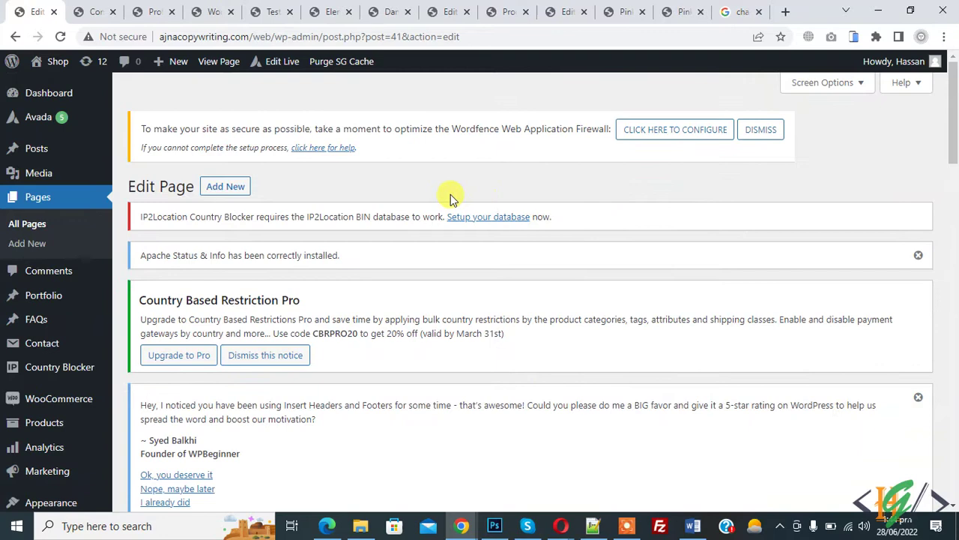
{"action": "left_click", "coordinate": [833, 84]}
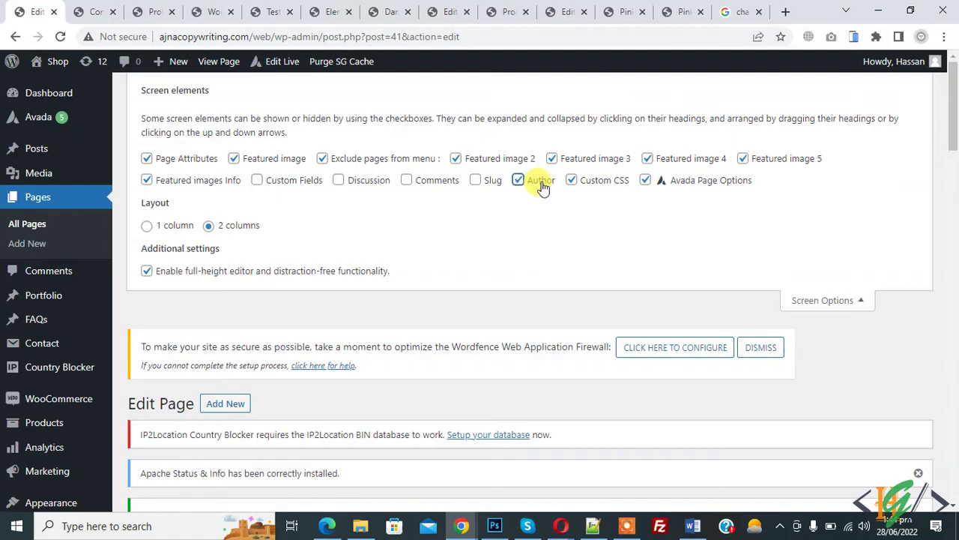
Step: Set the Contact page's author to the editor account and update the page
{"action": "scroll", "coordinate": [468, 219], "scroll_direction": "down", "scroll_amount": 7}
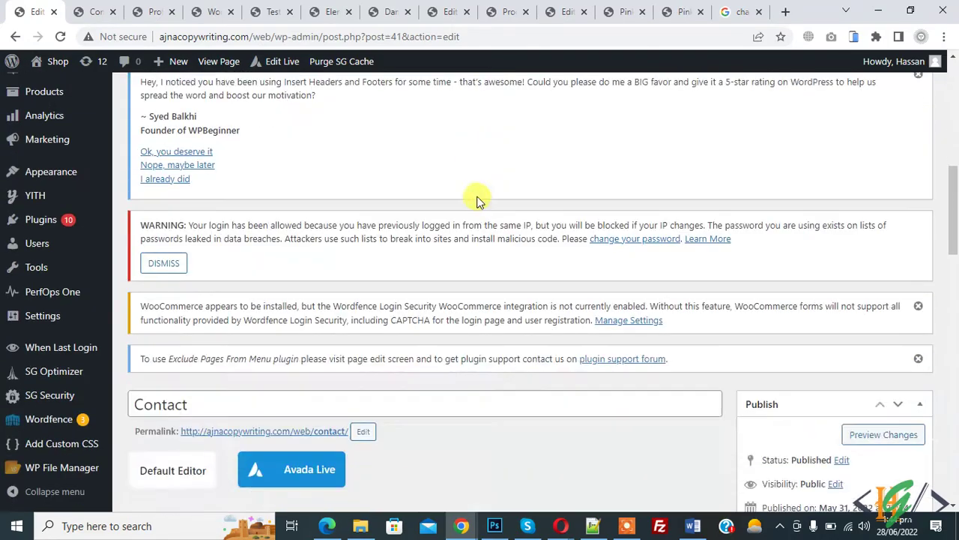
{"action": "scroll", "coordinate": [479, 199], "scroll_direction": "up", "scroll_amount": 8}
{"action": "scroll", "coordinate": [560, 186], "scroll_direction": "down", "scroll_amount": 10}
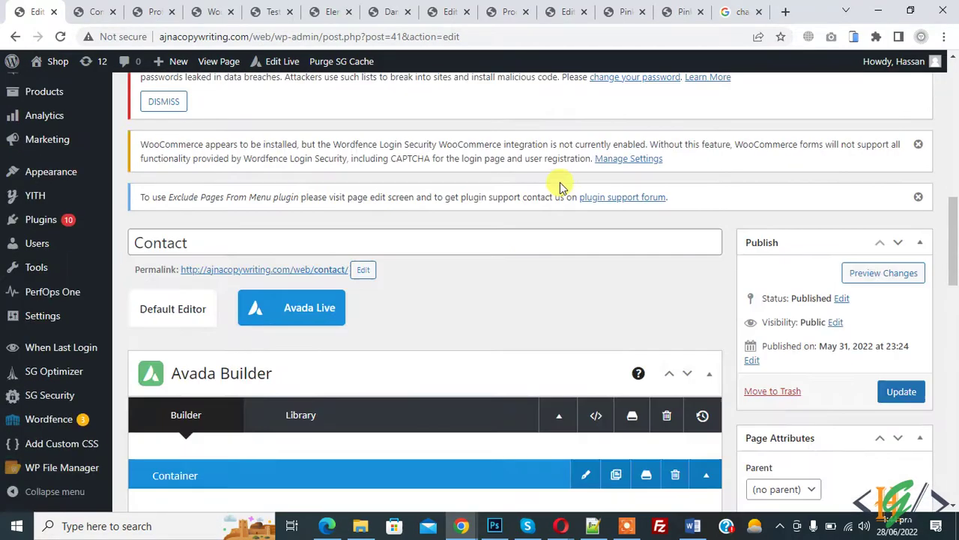
{"action": "scroll", "coordinate": [560, 187], "scroll_direction": "down", "scroll_amount": 4}
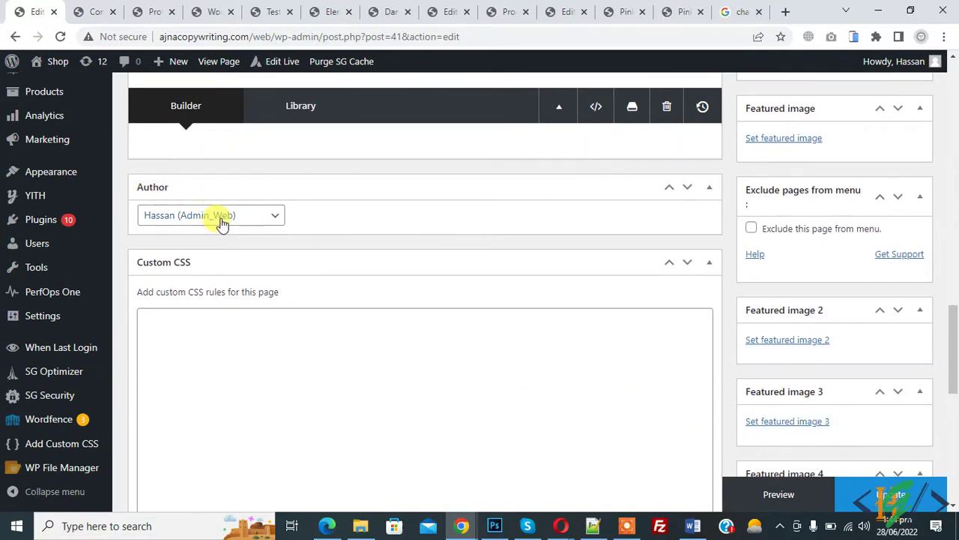
{"action": "left_click", "coordinate": [273, 218]}
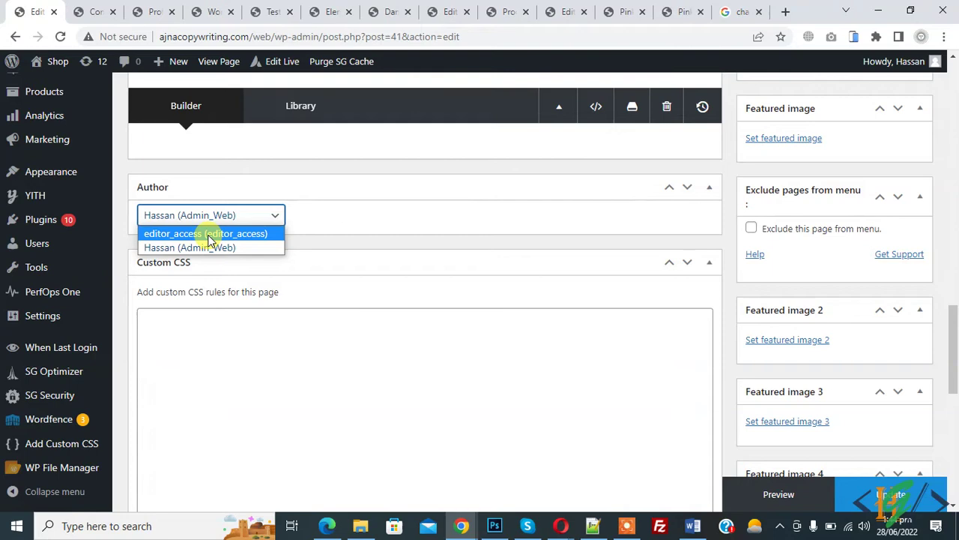
{"action": "left_click", "coordinate": [210, 235]}
{"action": "scroll", "coordinate": [636, 248], "scroll_direction": "up", "scroll_amount": 5}
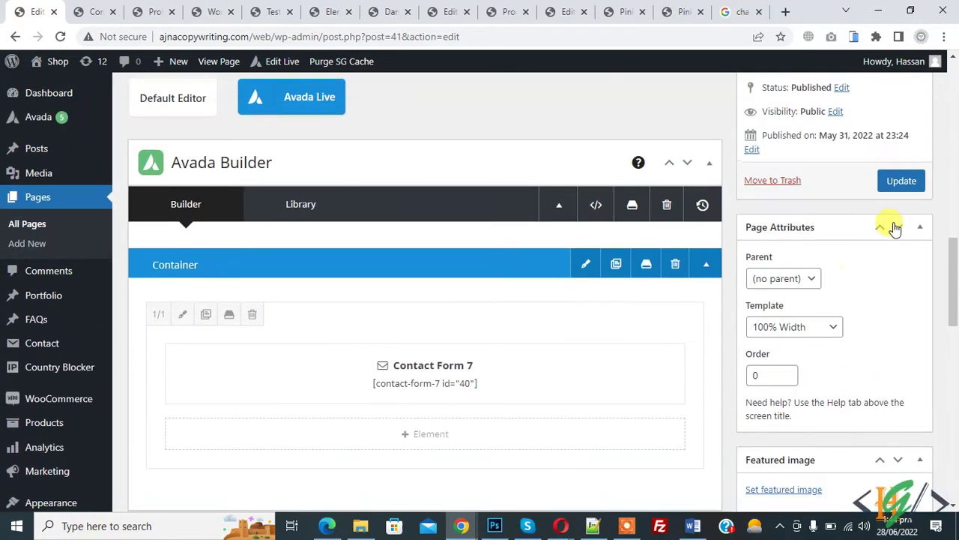
{"action": "left_click", "coordinate": [906, 187]}
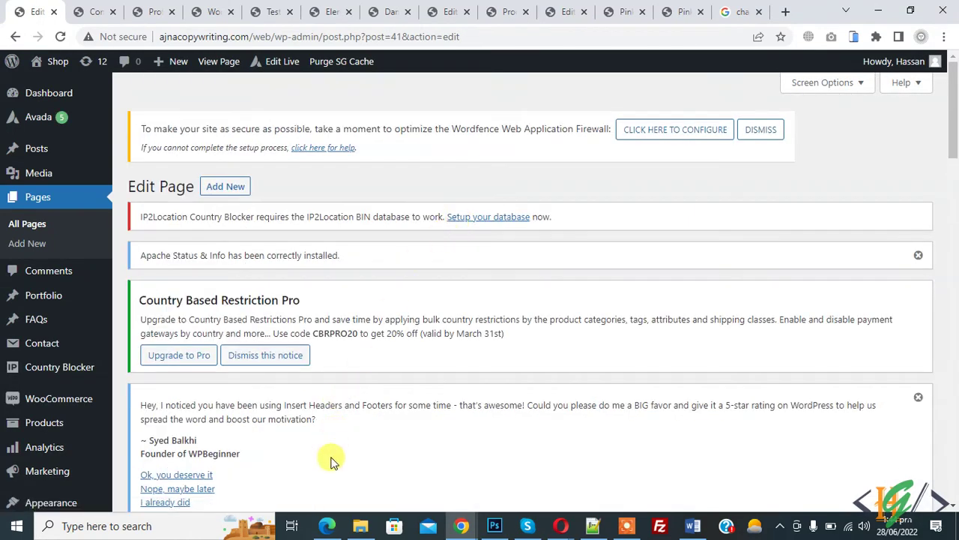
Step: In the editor's session, reload Pages to see Contact credited to the editor, then list All (8)
{"action": "left_click", "coordinate": [326, 526]}
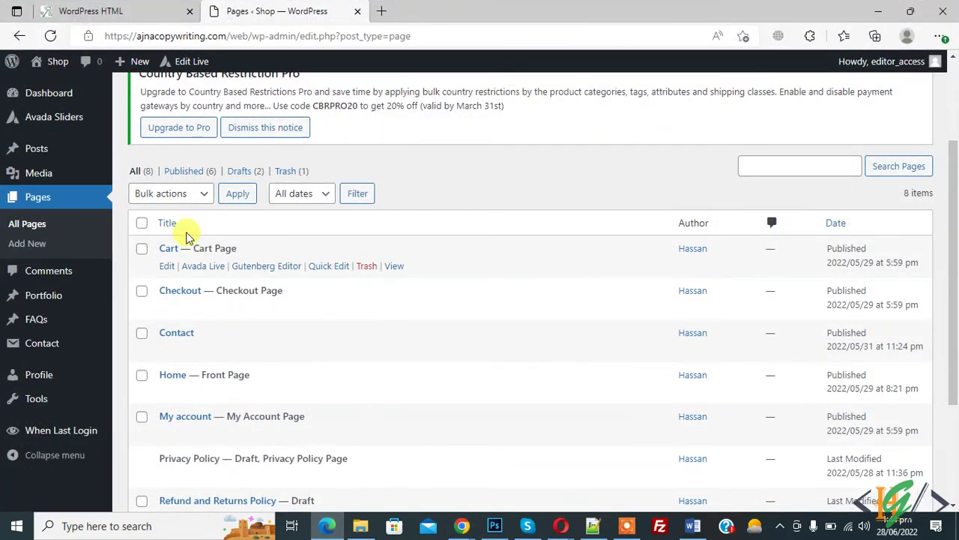
{"action": "left_click", "coordinate": [50, 231]}
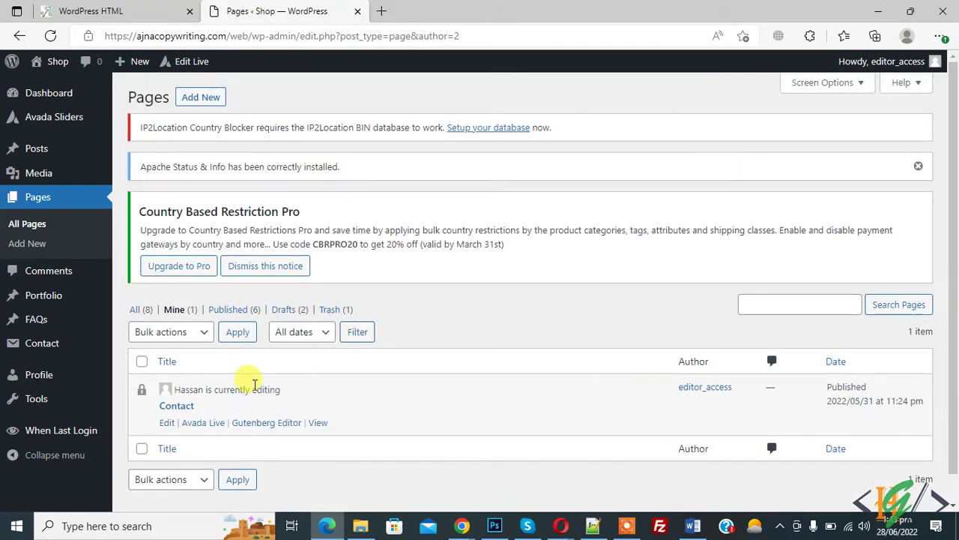
{"action": "left_click", "coordinate": [137, 311]}
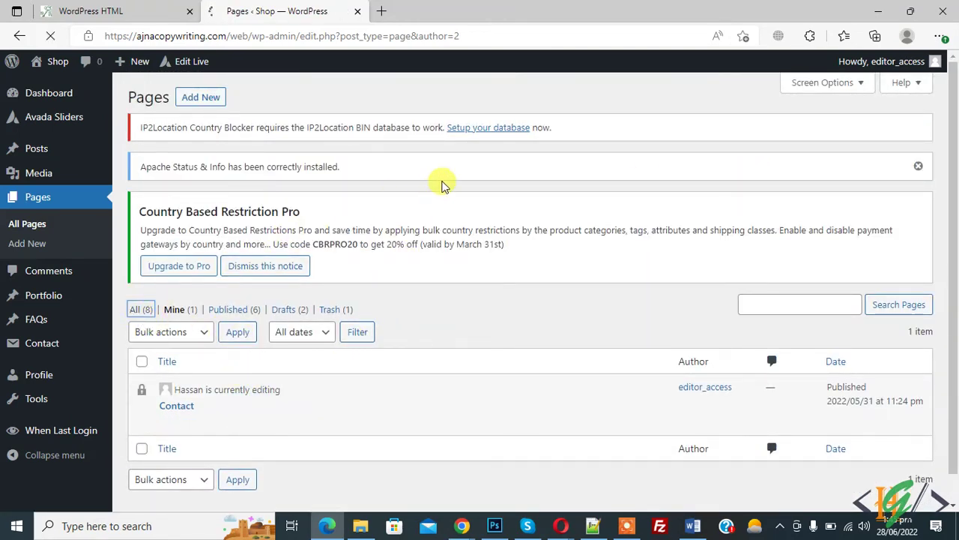
{"action": "scroll", "coordinate": [462, 195], "scroll_direction": "down", "scroll_amount": 1}
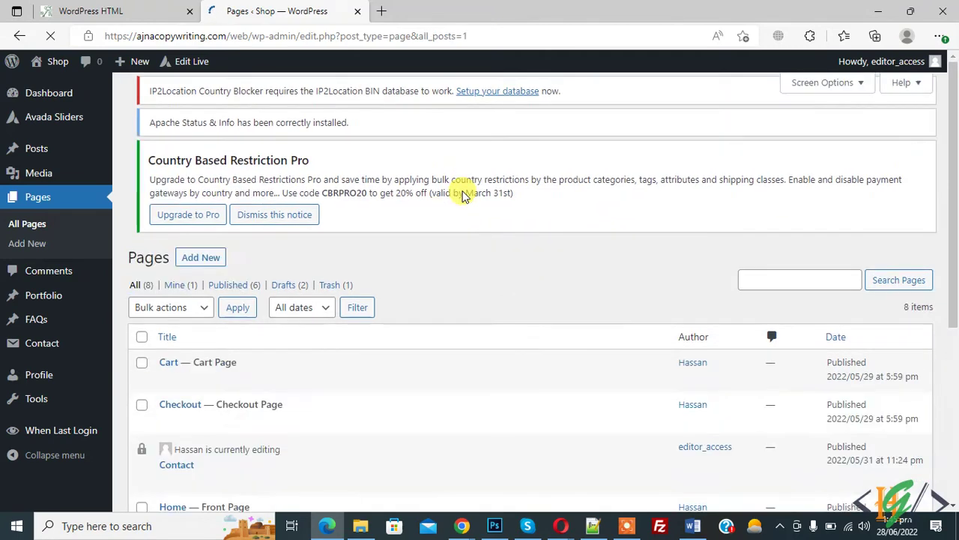
{"action": "scroll", "coordinate": [460, 192], "scroll_direction": "down", "scroll_amount": 3}
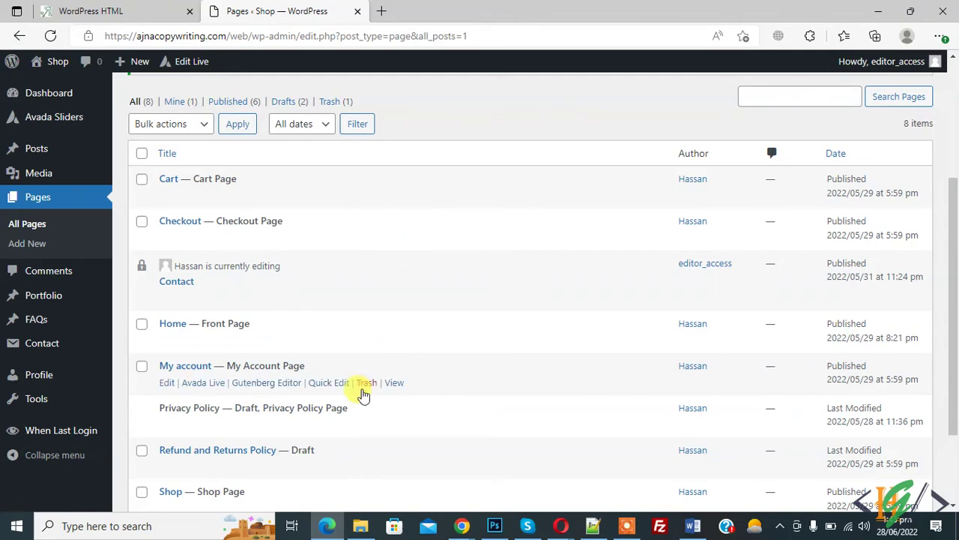
Step: In the administrator's window, go to the Plugins > Add New page
{"action": "left_click", "coordinate": [322, 526]}
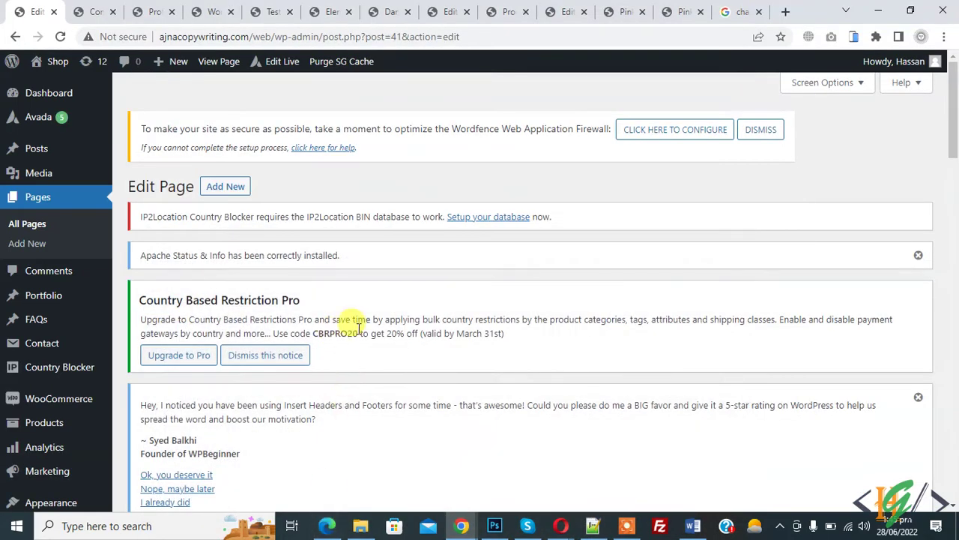
{"action": "scroll", "coordinate": [176, 206], "scroll_direction": "down", "scroll_amount": 1}
{"action": "scroll", "coordinate": [177, 206], "scroll_direction": "down", "scroll_amount": 1}
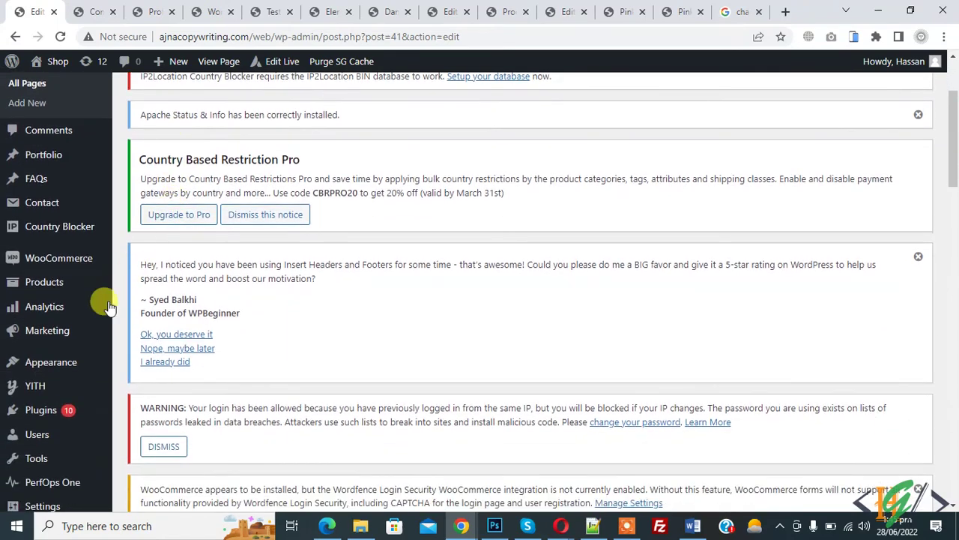
{"action": "mouse_move", "coordinate": [97, 425]}
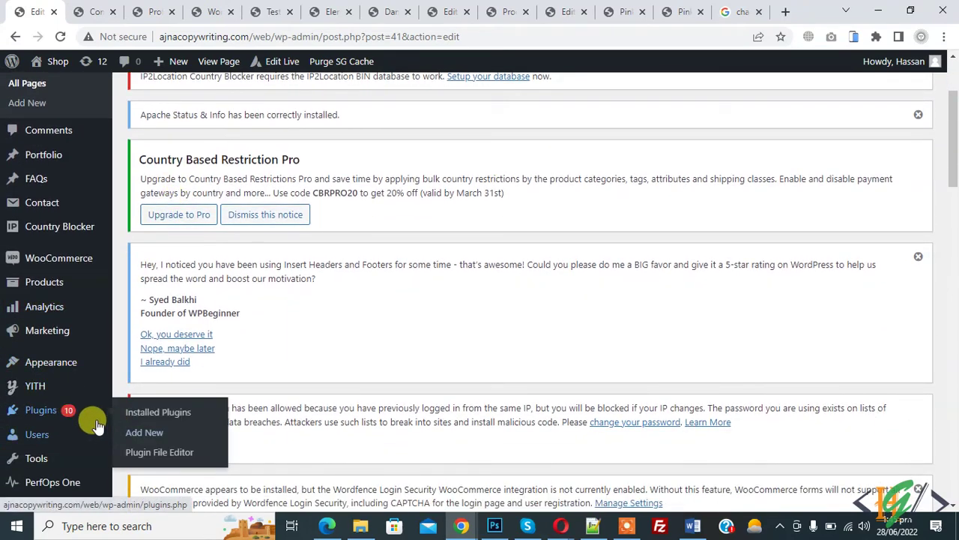
{"action": "left_click", "coordinate": [137, 433]}
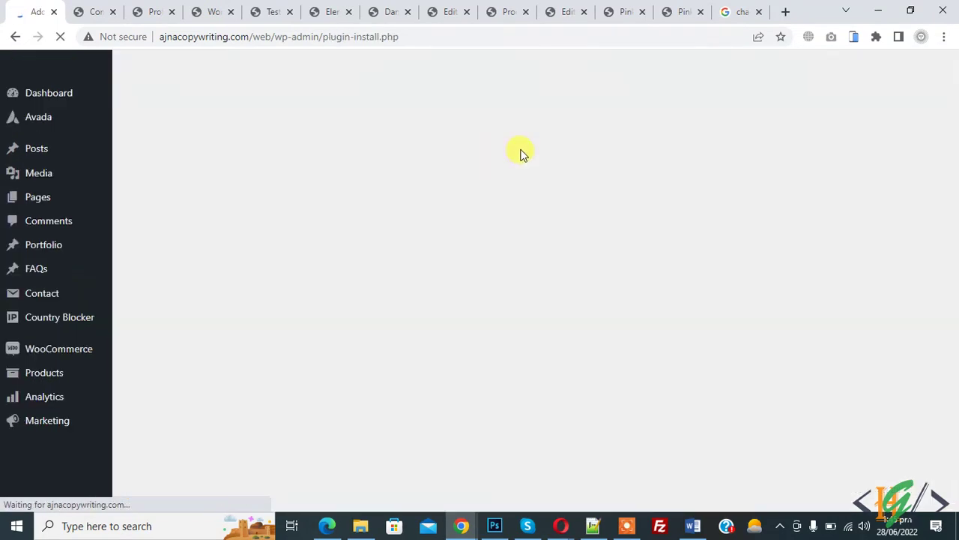
{"action": "scroll", "coordinate": [713, 180], "scroll_direction": "down", "scroll_amount": 8}
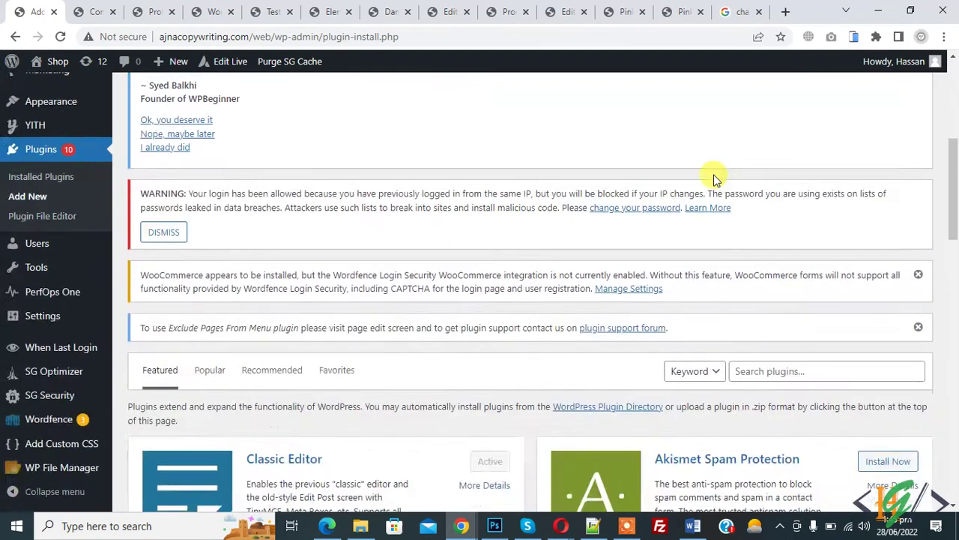
Step: Search for 'PublishPress Capabilities', then install and activate the plugin
{"action": "left_click", "coordinate": [765, 232]}
{"action": "type", "text": "PublishPress Capabilities"}
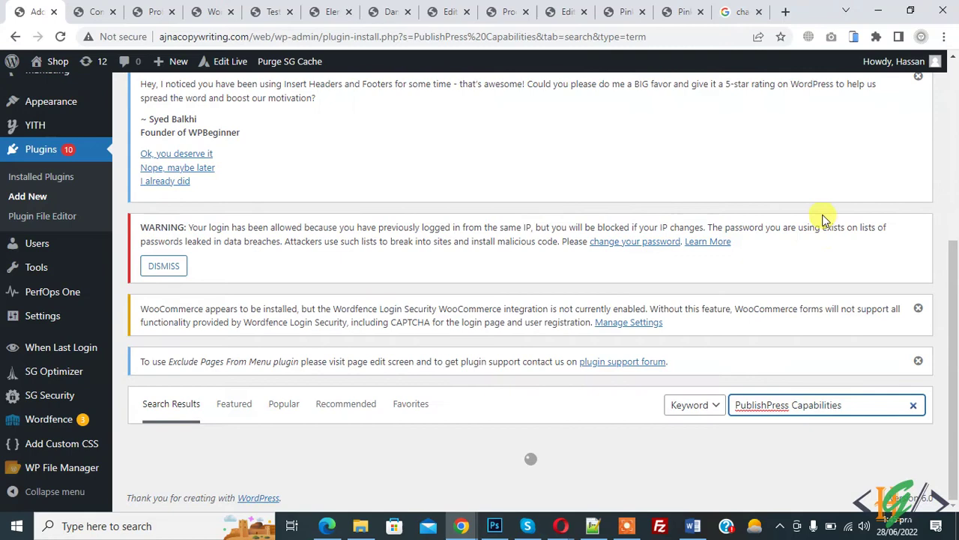
{"action": "scroll", "coordinate": [644, 150], "scroll_direction": "down", "scroll_amount": 3}
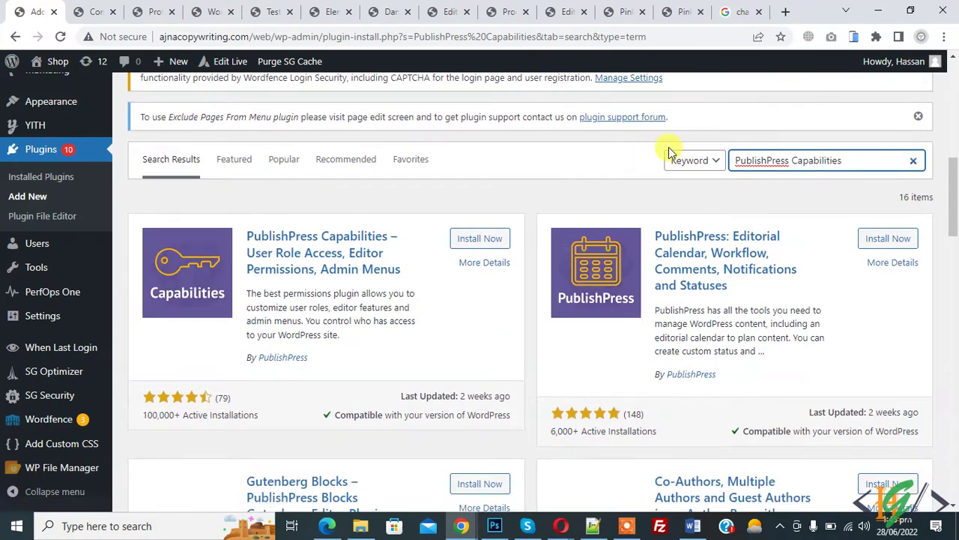
{"action": "left_click", "coordinate": [491, 245]}
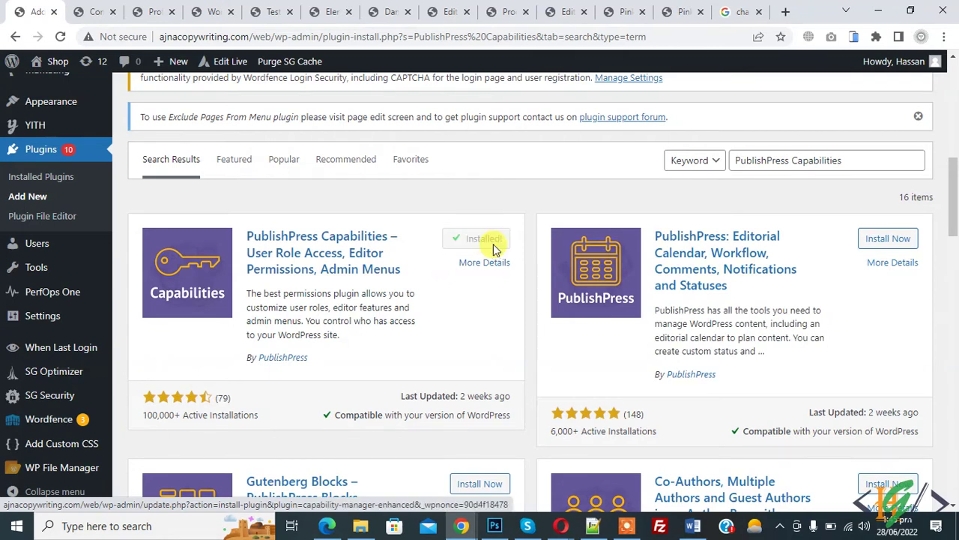
{"action": "left_click", "coordinate": [489, 247]}
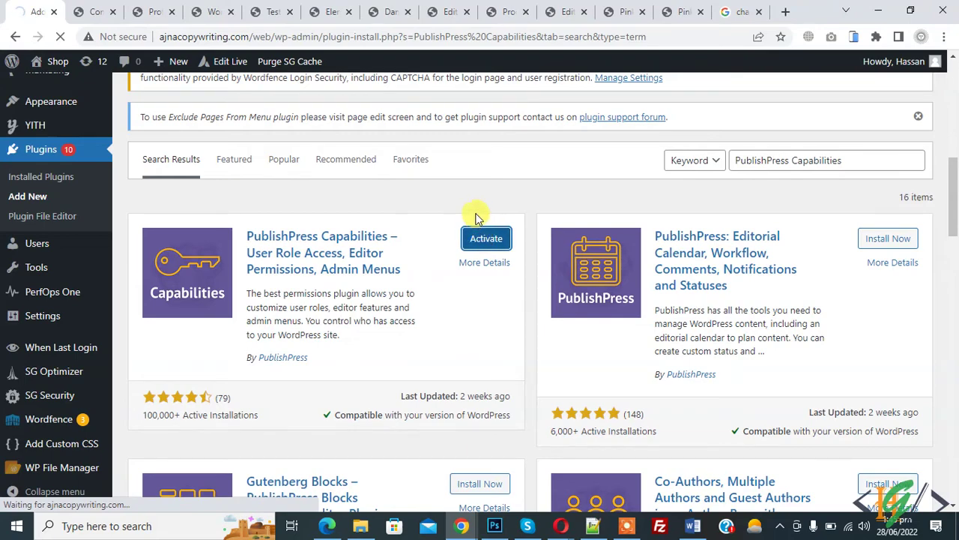
{"action": "scroll", "coordinate": [444, 219], "scroll_direction": "down", "scroll_amount": 2}
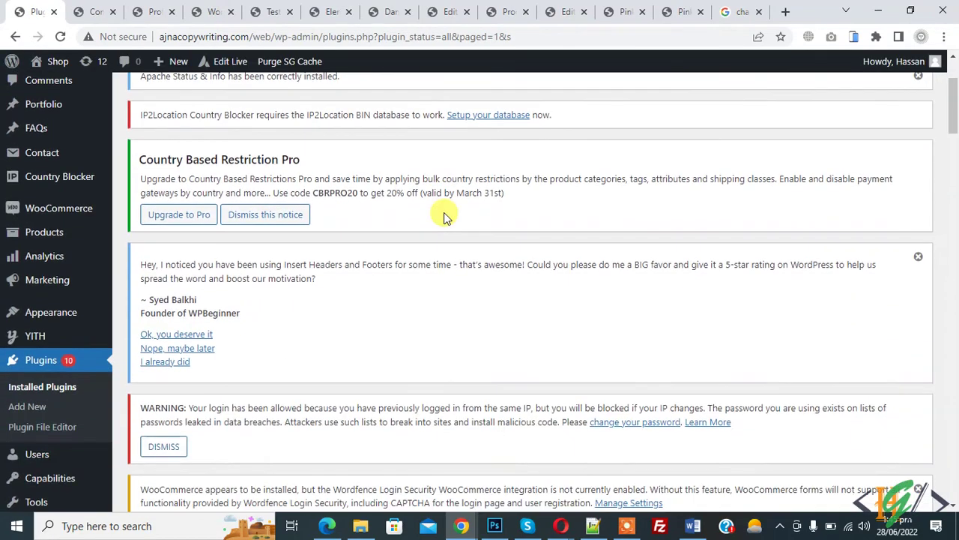
{"action": "scroll", "coordinate": [443, 214], "scroll_direction": "down", "scroll_amount": 2}
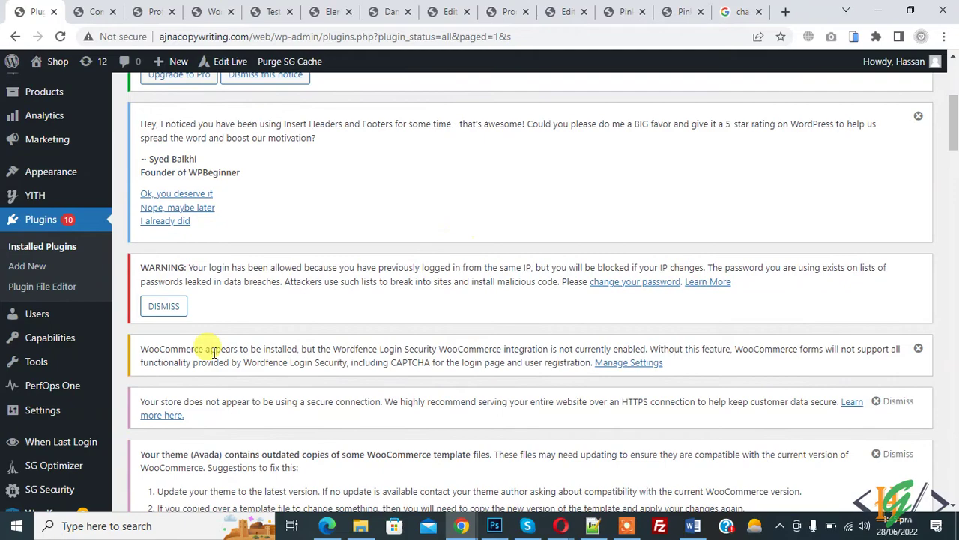
{"action": "mouse_move", "coordinate": [66, 339]}
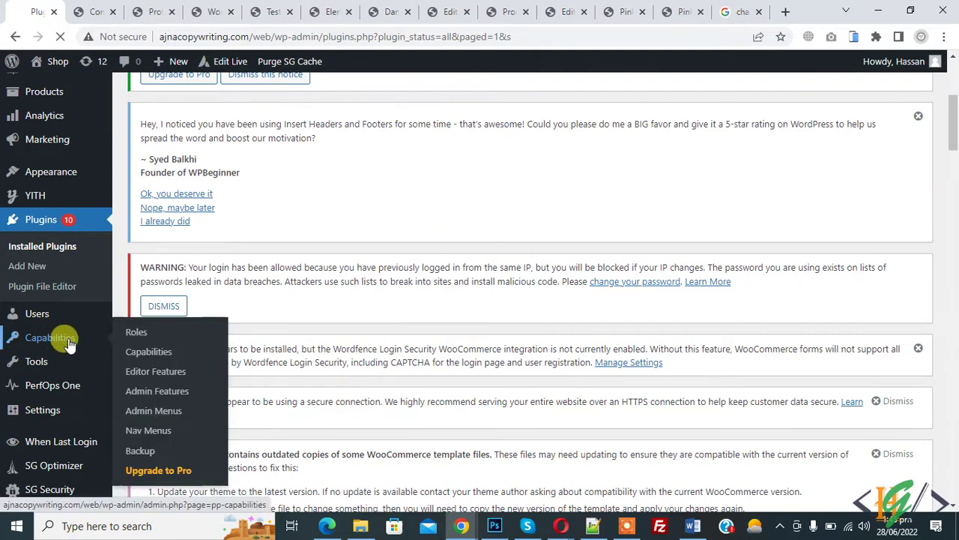
Step: Open the Capabilities page and select the Editor role to view its permissions
{"action": "left_click", "coordinate": [68, 339]}
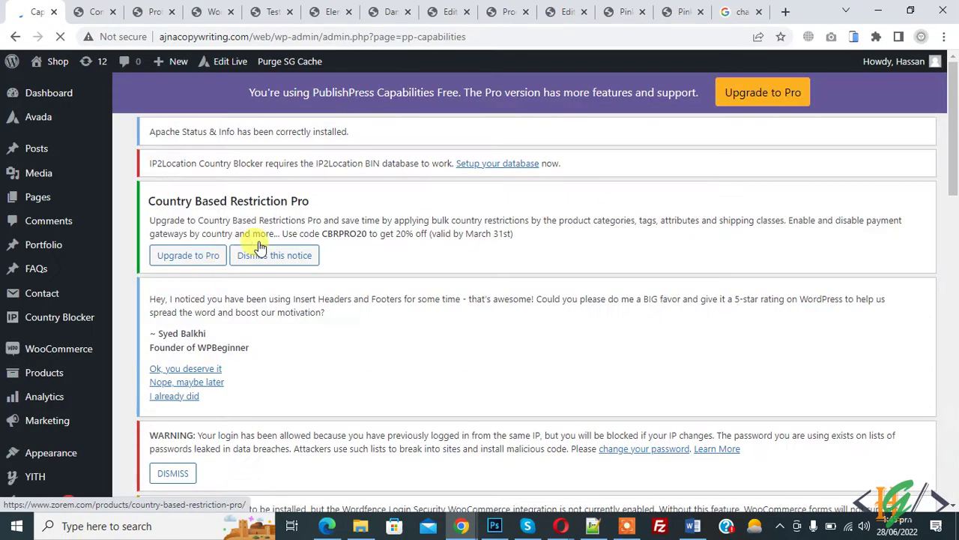
{"action": "scroll", "coordinate": [318, 221], "scroll_direction": "down", "scroll_amount": 3}
{"action": "scroll", "coordinate": [319, 221], "scroll_direction": "down", "scroll_amount": 5}
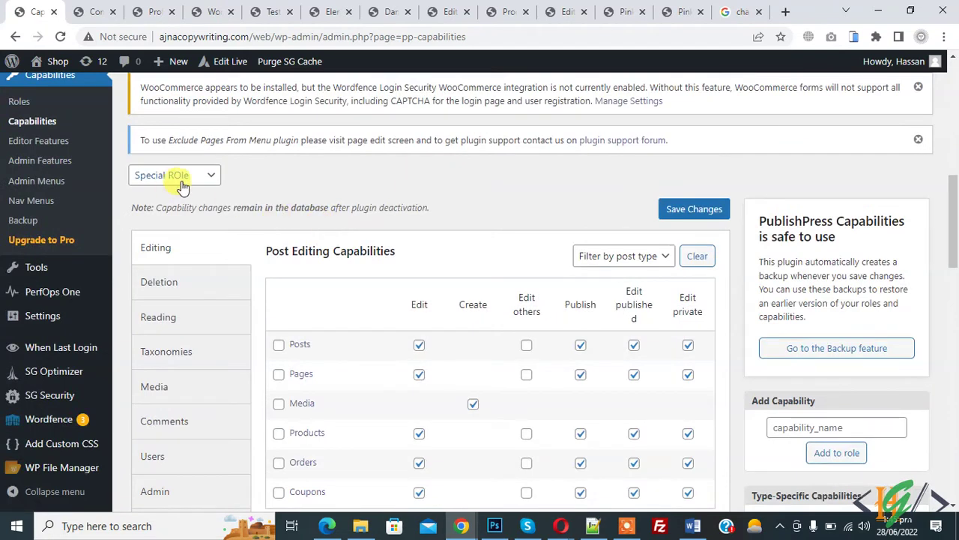
{"action": "left_click", "coordinate": [194, 184]}
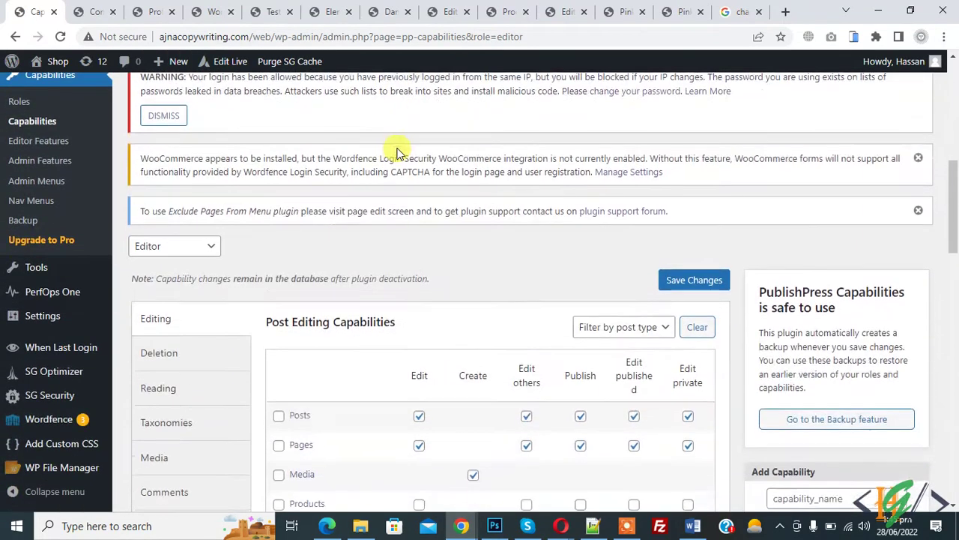
Step: Tick Edit for Products, untick Edit others for Posts and Pages, and save the Editor role
{"action": "scroll", "coordinate": [397, 153], "scroll_direction": "down", "scroll_amount": 1}
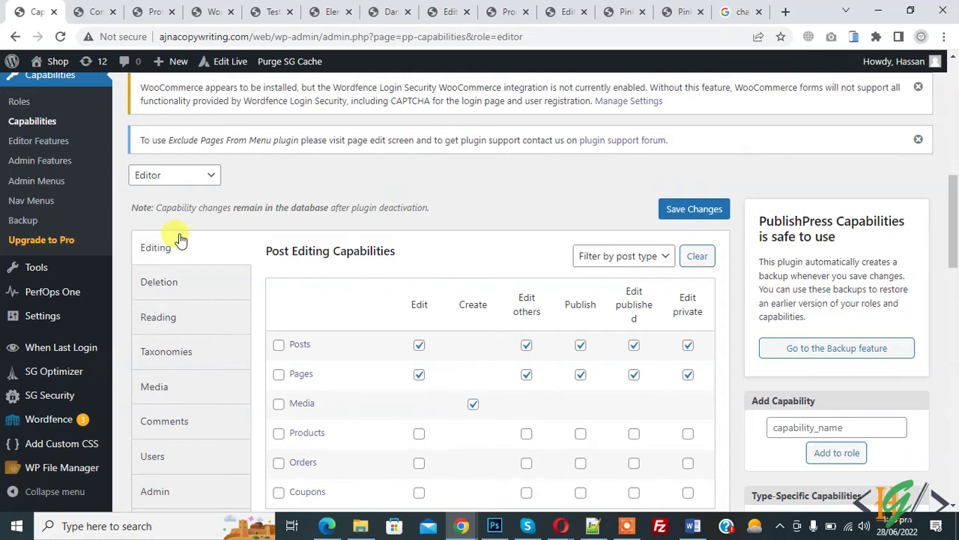
{"action": "scroll", "coordinate": [239, 221], "scroll_direction": "down", "scroll_amount": 1}
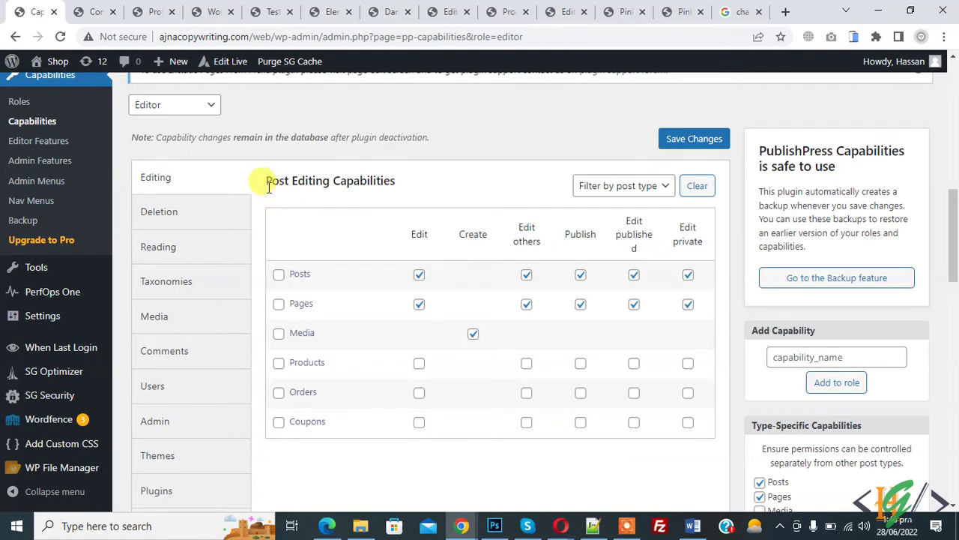
{"action": "left_click_drag", "start_coordinate": [267, 182], "coordinate": [389, 183]}
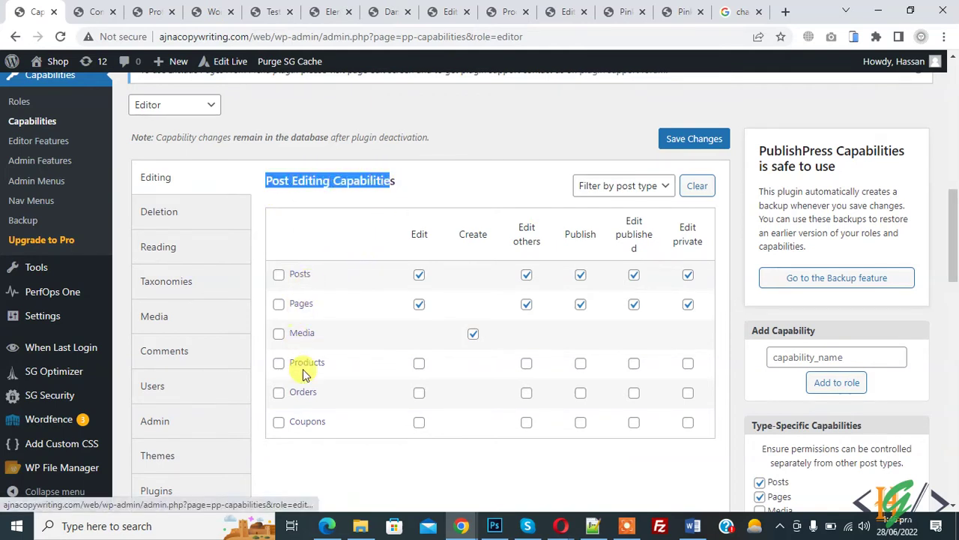
{"action": "left_click", "coordinate": [419, 368]}
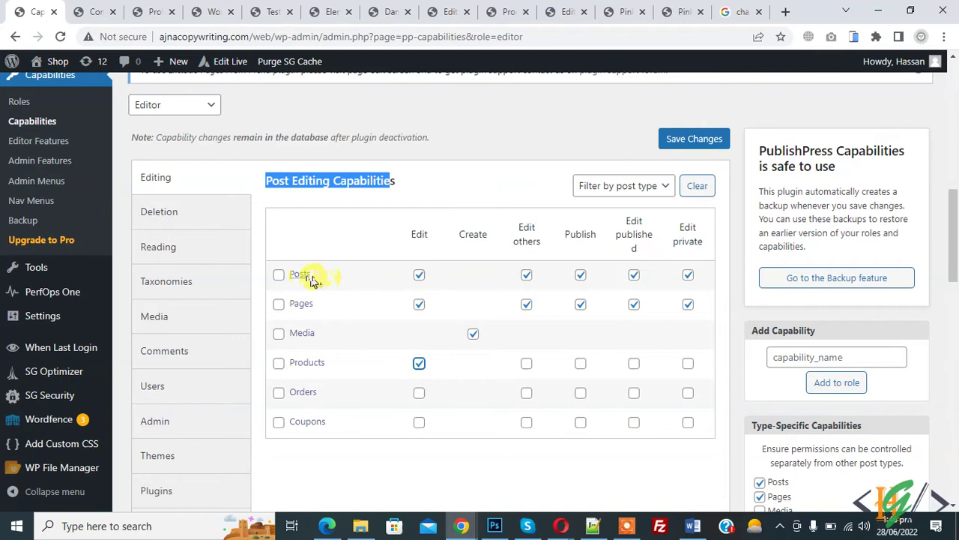
{"action": "left_click", "coordinate": [527, 279]}
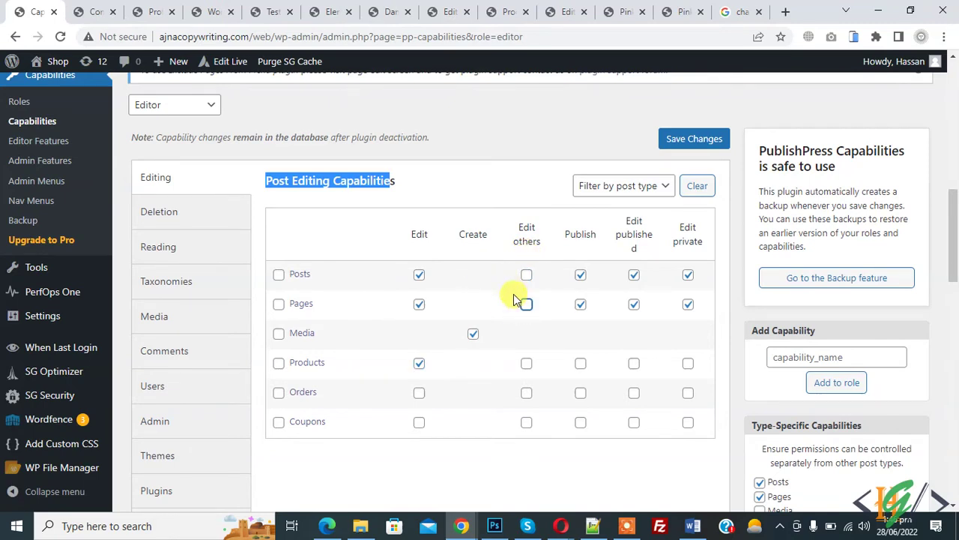
{"action": "scroll", "coordinate": [551, 247], "scroll_direction": "down", "scroll_amount": 1}
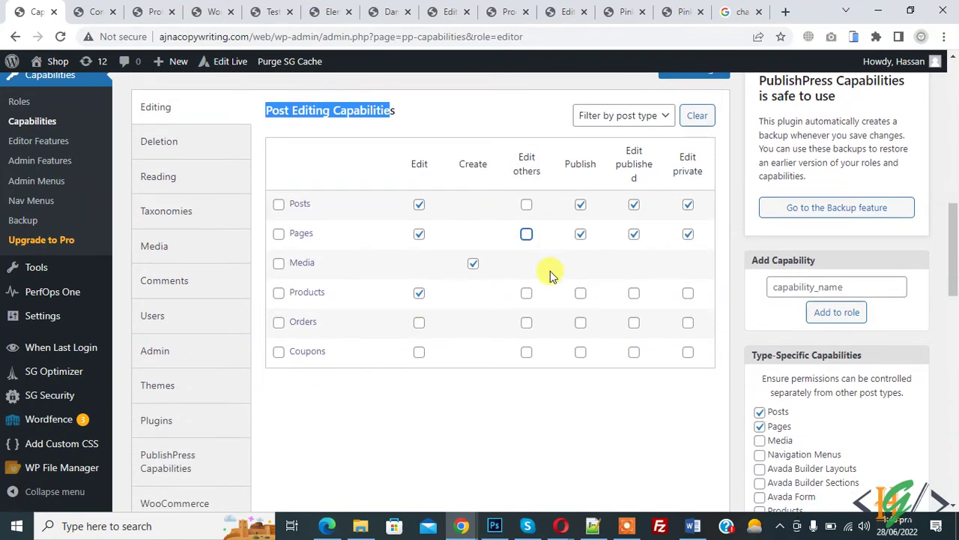
{"action": "scroll", "coordinate": [550, 271], "scroll_direction": "up", "scroll_amount": 2}
{"action": "left_click", "coordinate": [678, 209]}
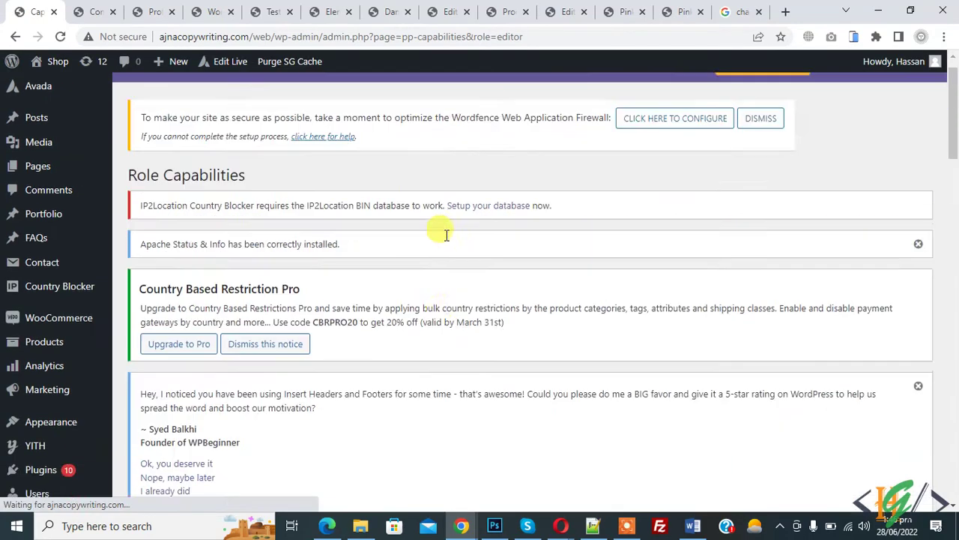
Step: Reload the editor's Pages list to confirm only Contact stays editable, then return to Capabilities
{"action": "scroll", "coordinate": [448, 238], "scroll_direction": "down", "scroll_amount": 10}
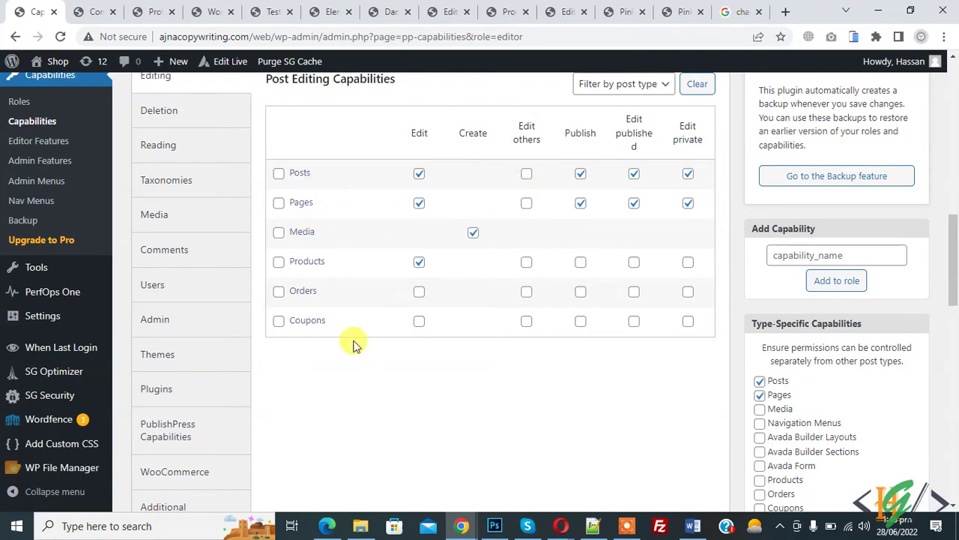
{"action": "left_click", "coordinate": [327, 526]}
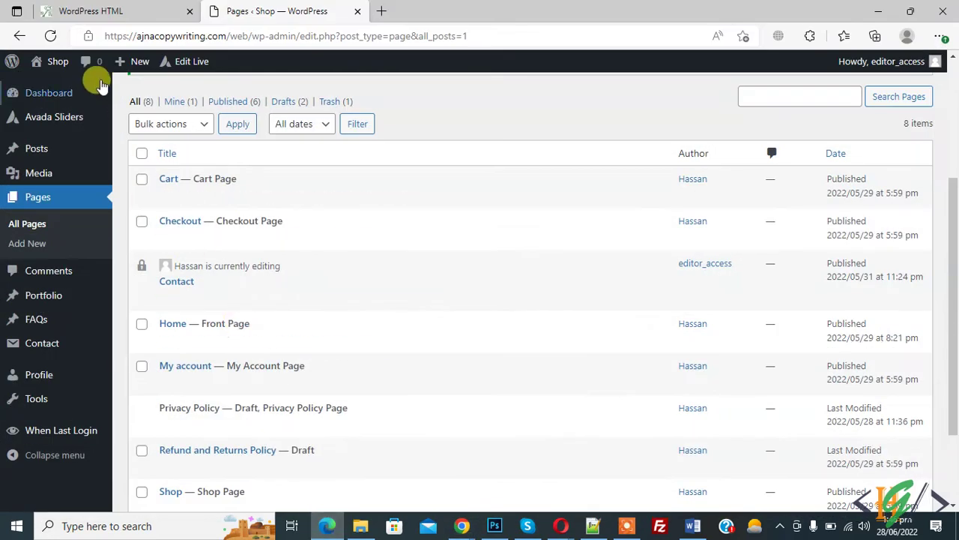
{"action": "left_click", "coordinate": [50, 37]}
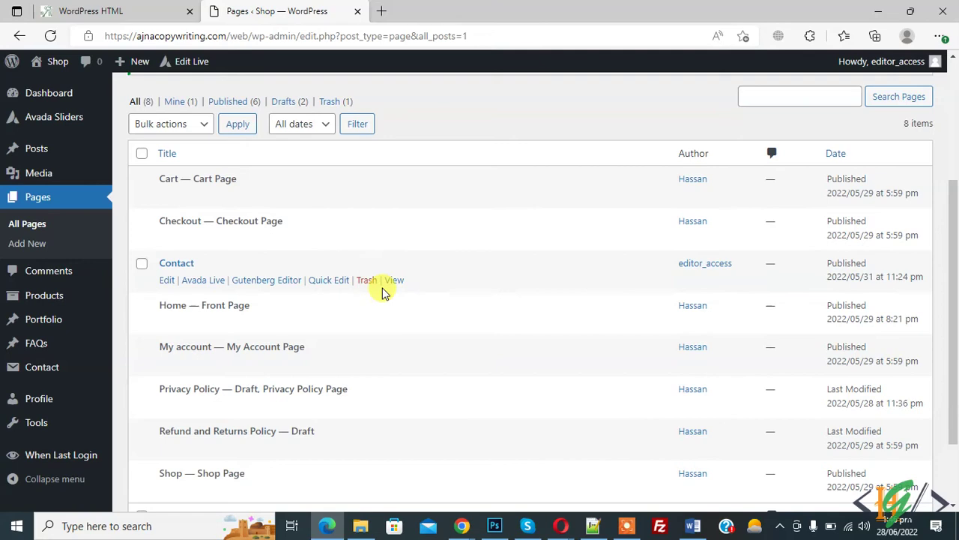
{"action": "scroll", "coordinate": [412, 235], "scroll_direction": "up", "scroll_amount": 1}
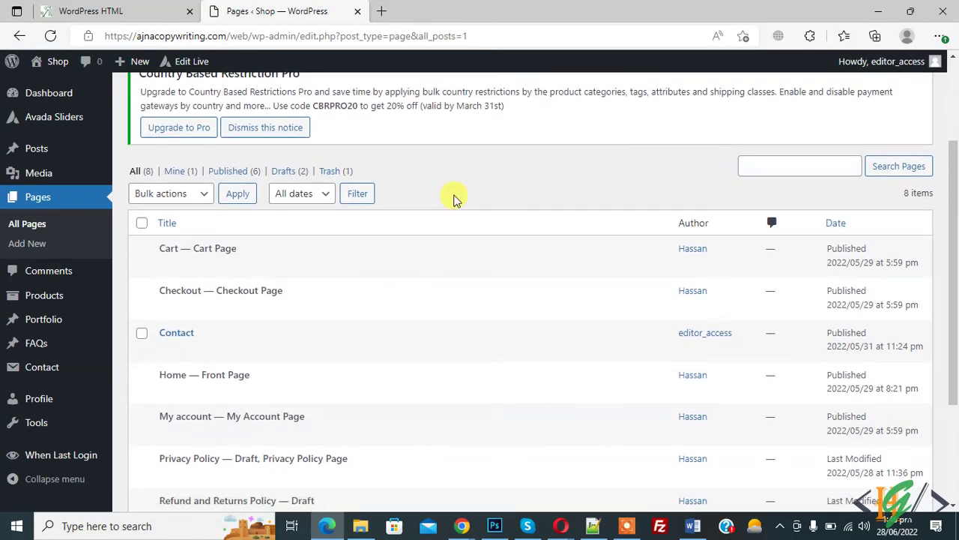
{"action": "scroll", "coordinate": [454, 197], "scroll_direction": "up", "scroll_amount": 2}
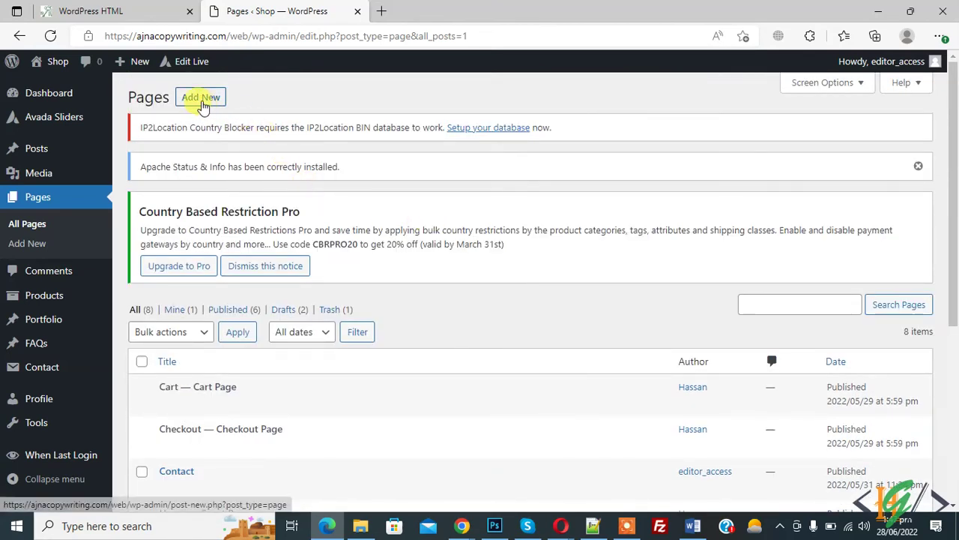
{"action": "scroll", "coordinate": [422, 189], "scroll_direction": "down", "scroll_amount": 4}
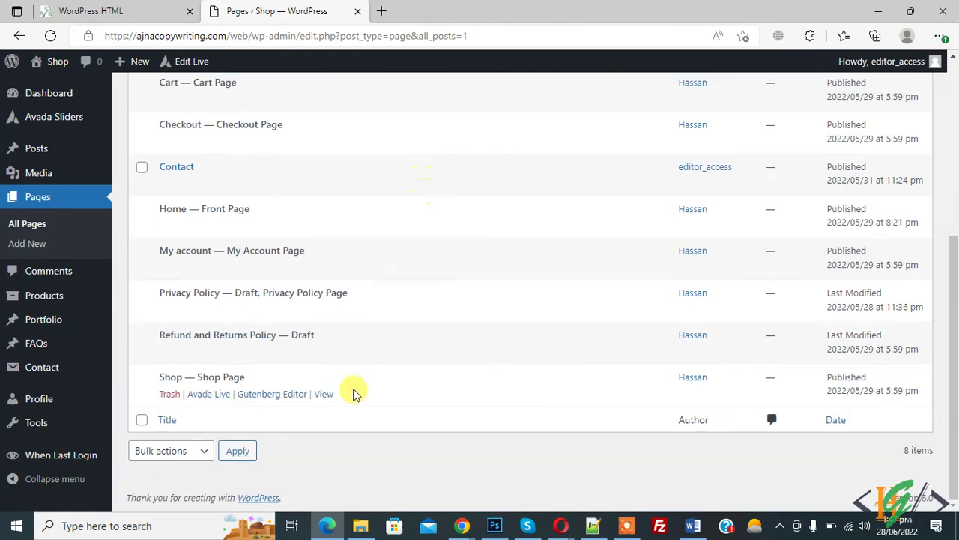
{"action": "left_click", "coordinate": [322, 522]}
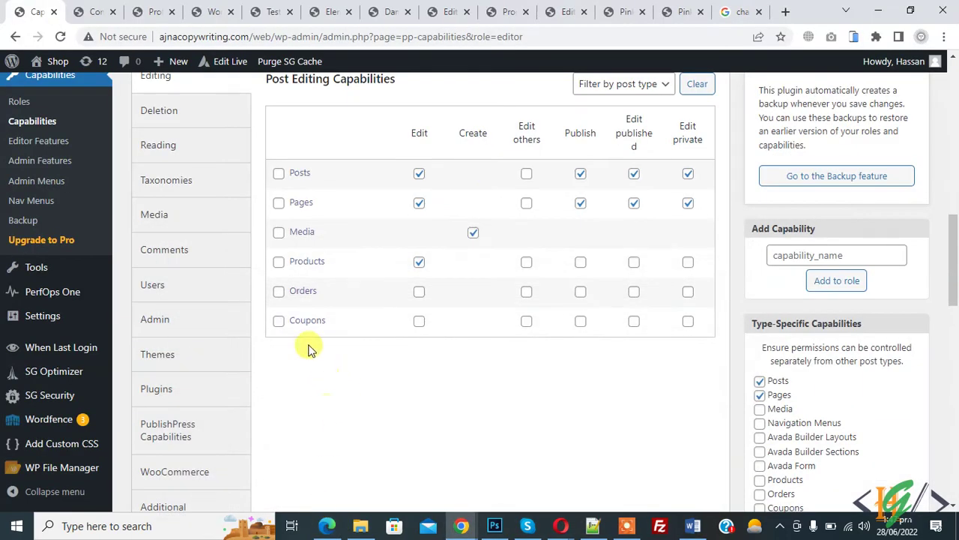
Step: On the Deletion tab, untick Delete others for Posts and Pages and save
{"action": "scroll", "coordinate": [230, 220], "scroll_direction": "up", "scroll_amount": 1}
{"action": "left_click", "coordinate": [164, 185]}
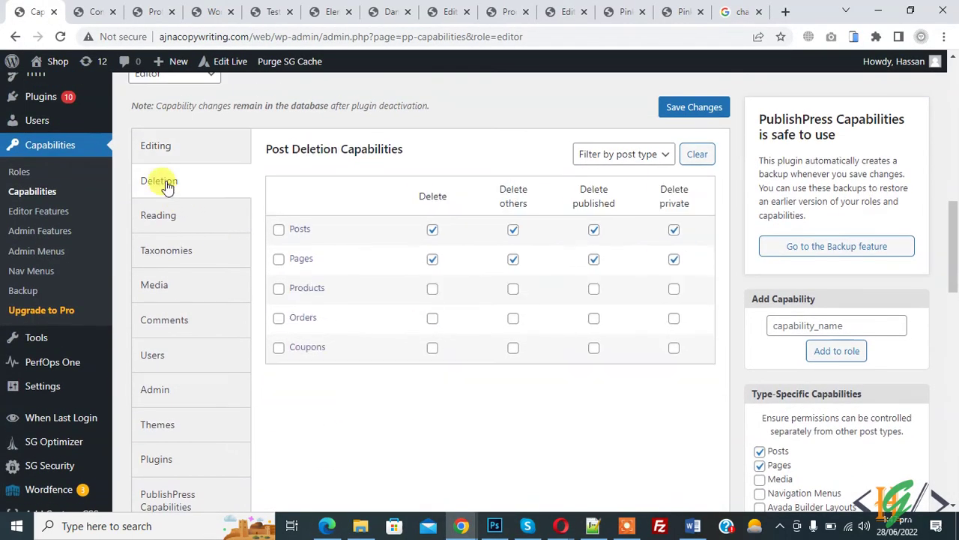
{"action": "left_click", "coordinate": [514, 231]}
{"action": "left_click", "coordinate": [514, 260]}
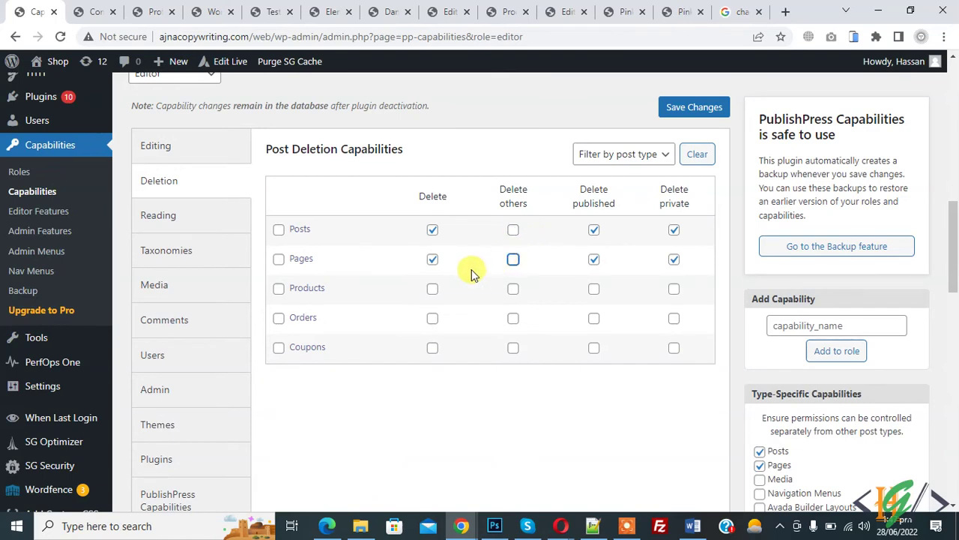
{"action": "left_click", "coordinate": [708, 108]}
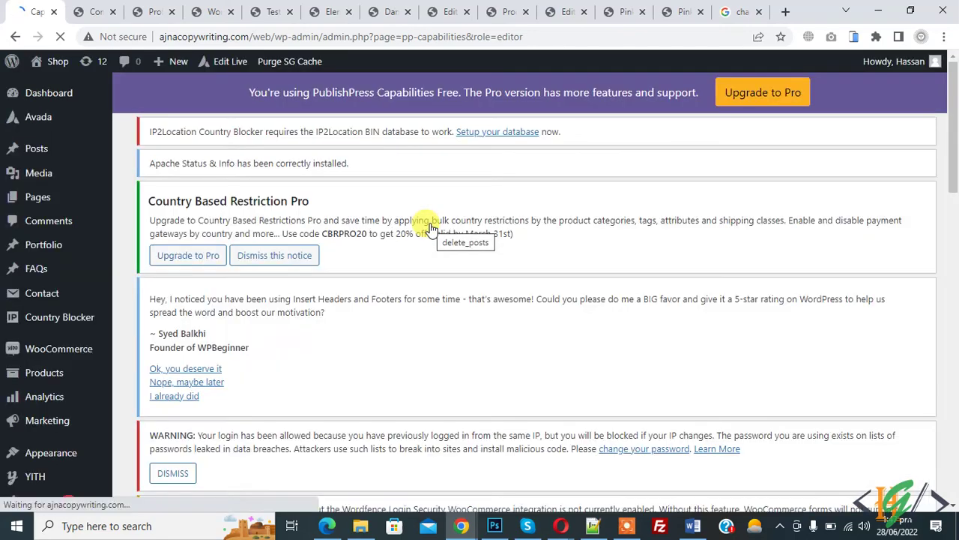
Step: Review the Editor role's Users and Admin capability tabs
{"action": "scroll", "coordinate": [420, 233], "scroll_direction": "down", "scroll_amount": 5}
{"action": "scroll", "coordinate": [420, 232], "scroll_direction": "down", "scroll_amount": 4}
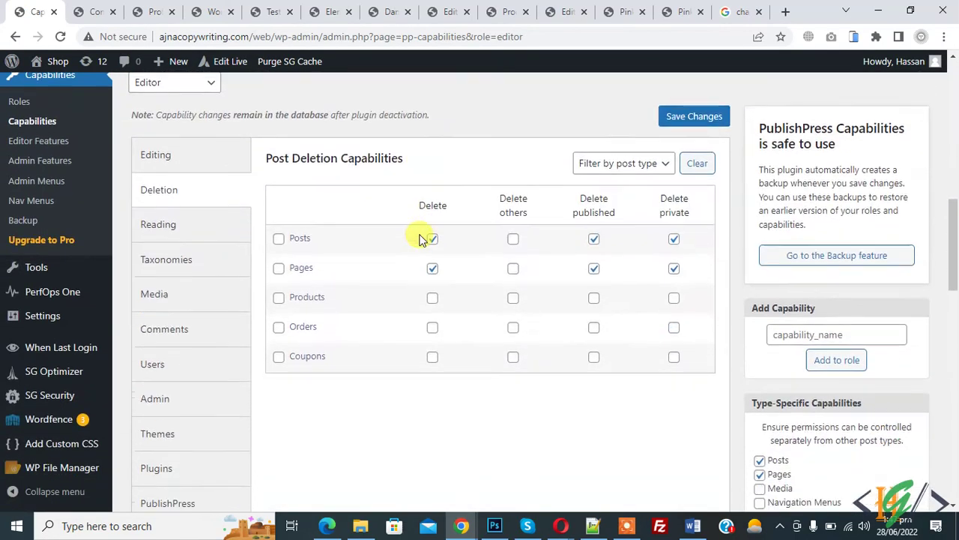
{"action": "left_click", "coordinate": [188, 364]}
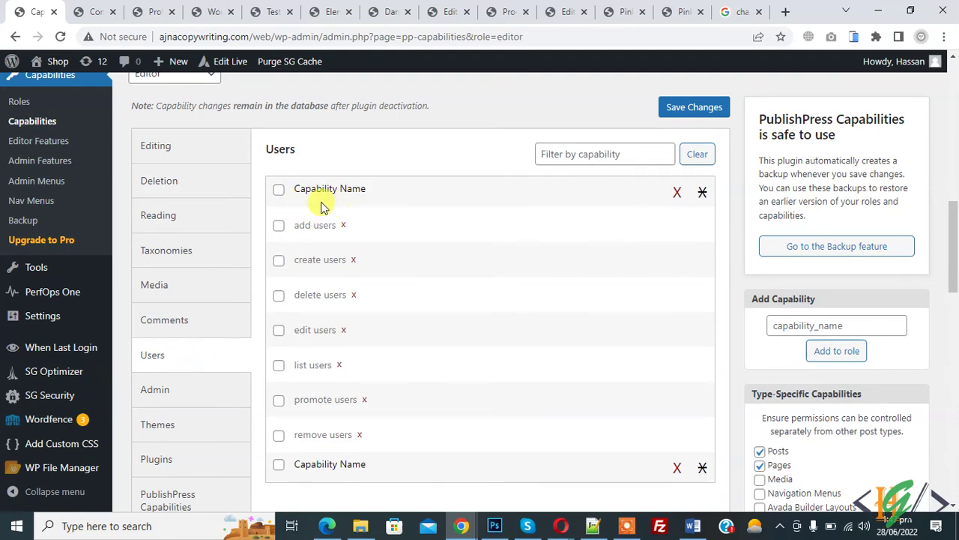
{"action": "left_click", "coordinate": [179, 395]}
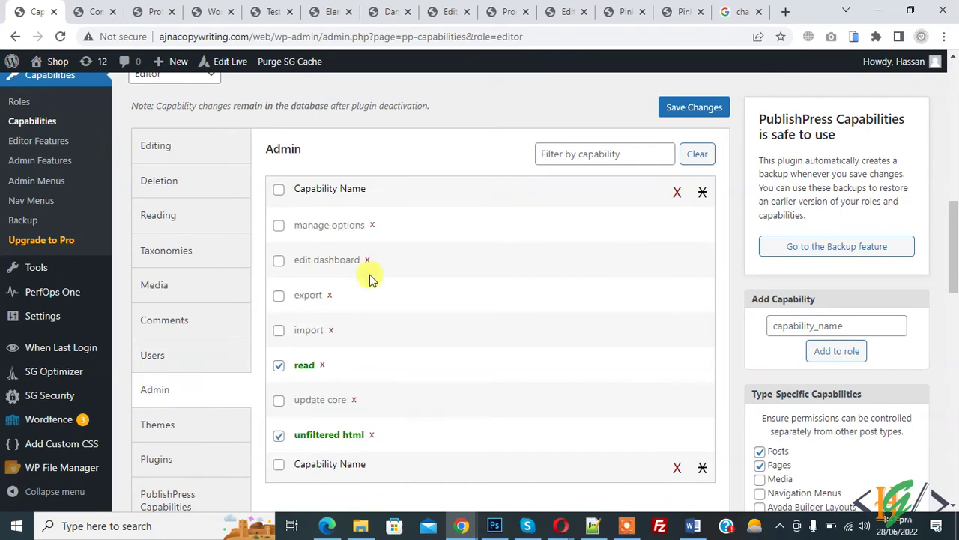
{"action": "scroll", "coordinate": [349, 293], "scroll_direction": "down", "scroll_amount": 1}
Step: Review the Editing tab's capabilities, then return to the editor's All Pages list
{"action": "scroll", "coordinate": [350, 294], "scroll_direction": "up", "scroll_amount": 3}
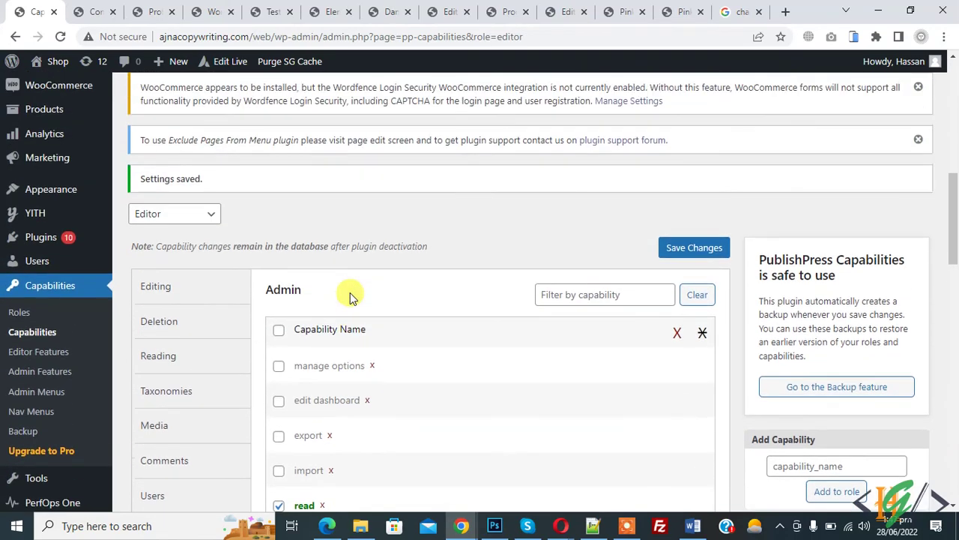
{"action": "left_click", "coordinate": [180, 300]}
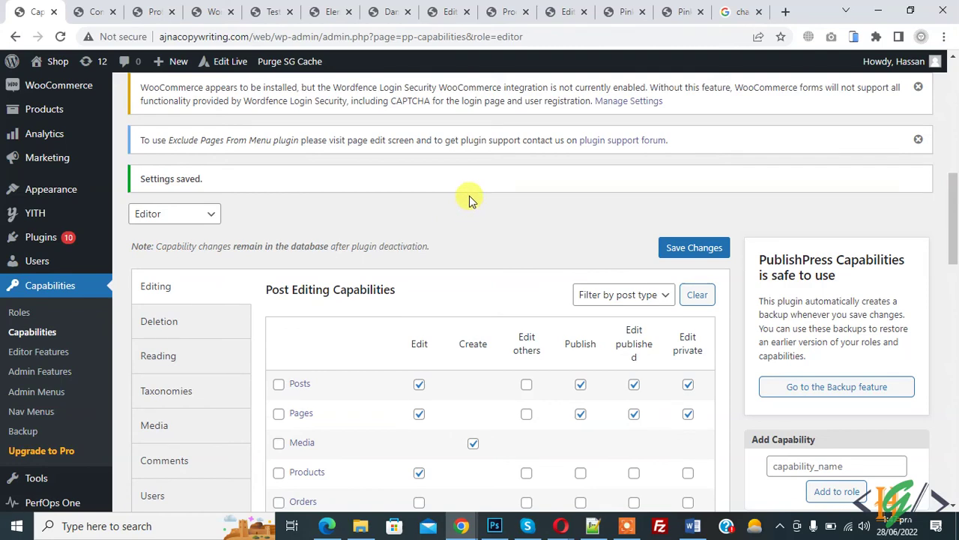
{"action": "scroll", "coordinate": [470, 199], "scroll_direction": "down", "scroll_amount": 1}
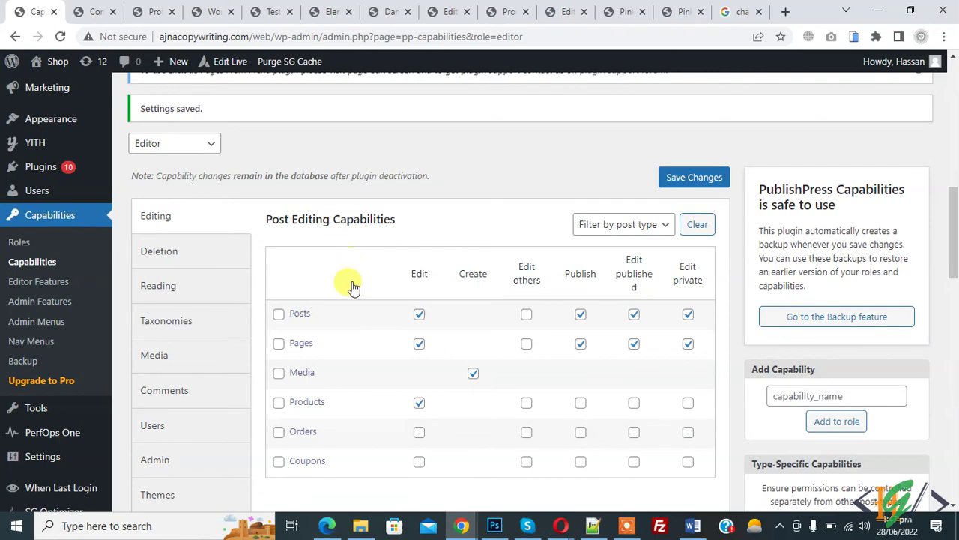
{"action": "left_click", "coordinate": [327, 525]}
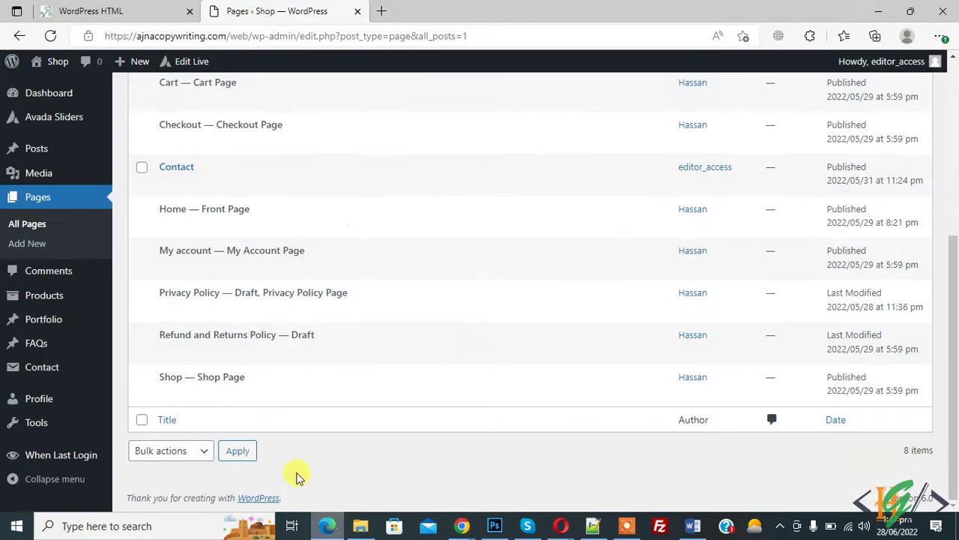
{"action": "scroll", "coordinate": [97, 198], "scroll_direction": "up", "scroll_amount": 2}
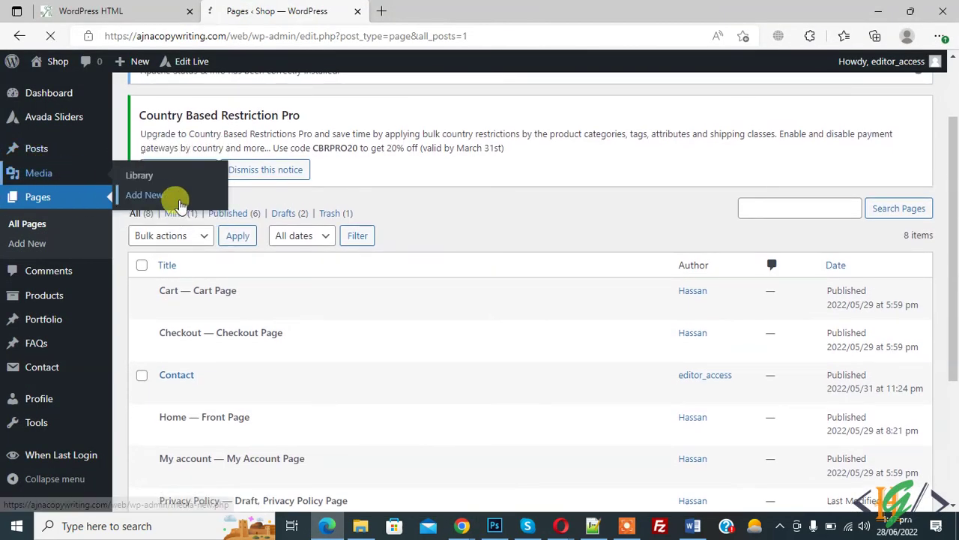
Step: In the editor's Media Library, confirm the pink sweater image's attachment details show no delete option
{"action": "left_click", "coordinate": [265, 169]}
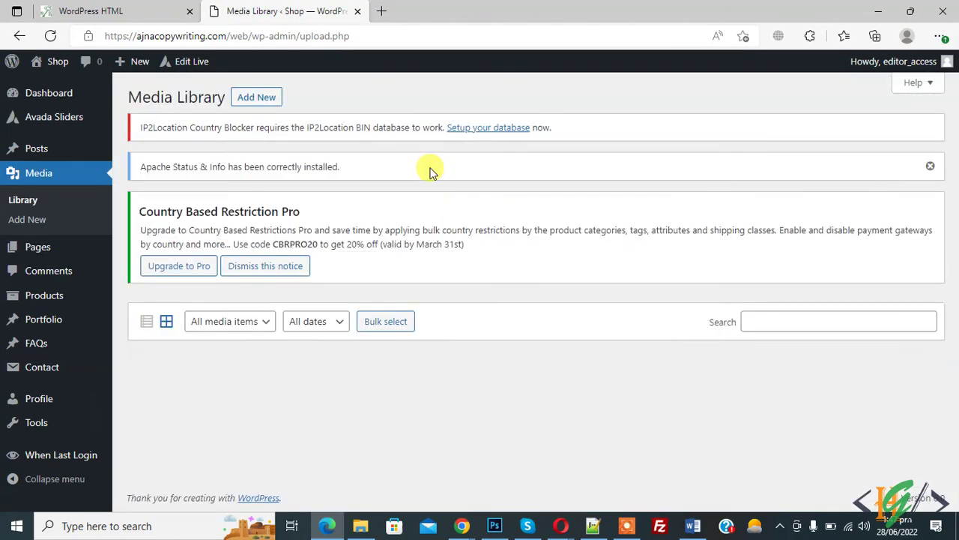
{"action": "scroll", "coordinate": [427, 170], "scroll_direction": "down", "scroll_amount": 1}
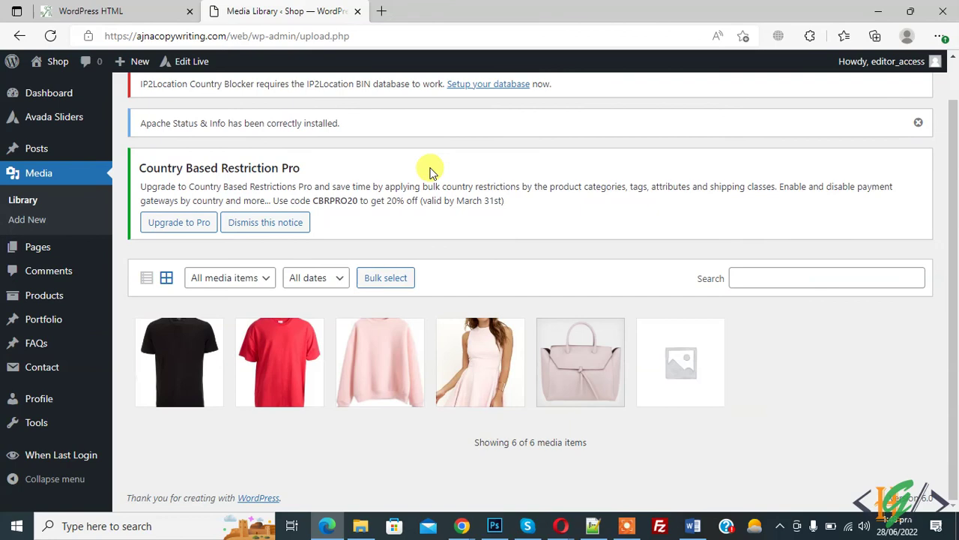
{"action": "left_click", "coordinate": [395, 349]}
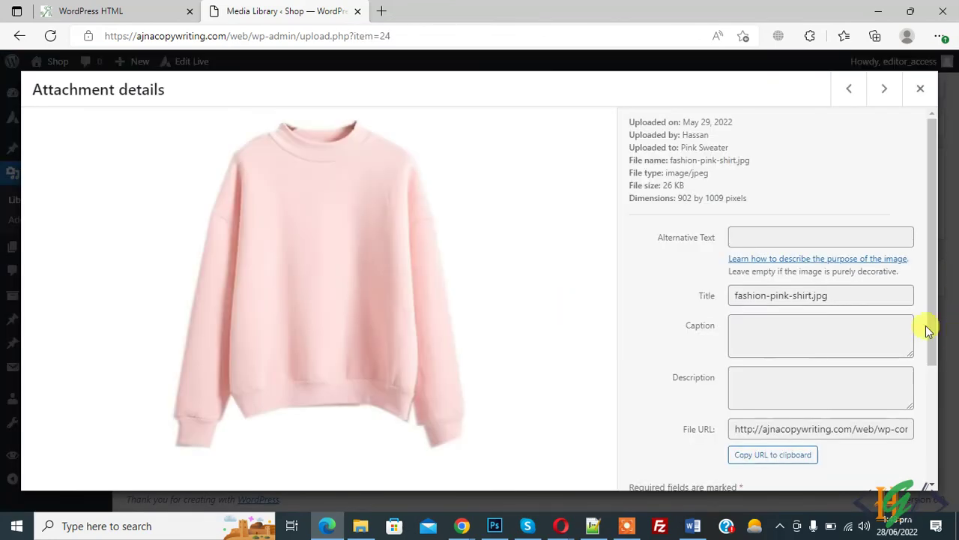
{"action": "scroll", "coordinate": [856, 389], "scroll_direction": "down", "scroll_amount": 3}
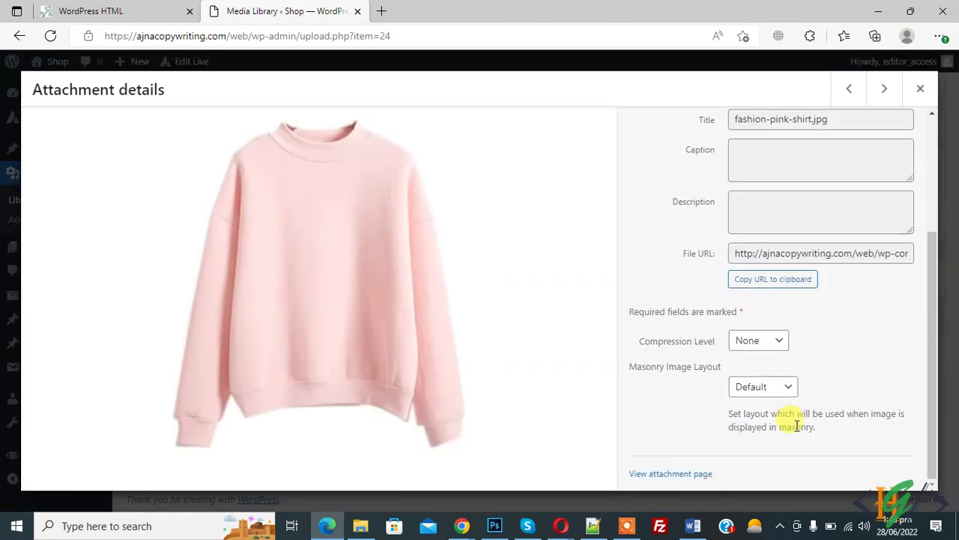
{"action": "left_click", "coordinate": [920, 88]}
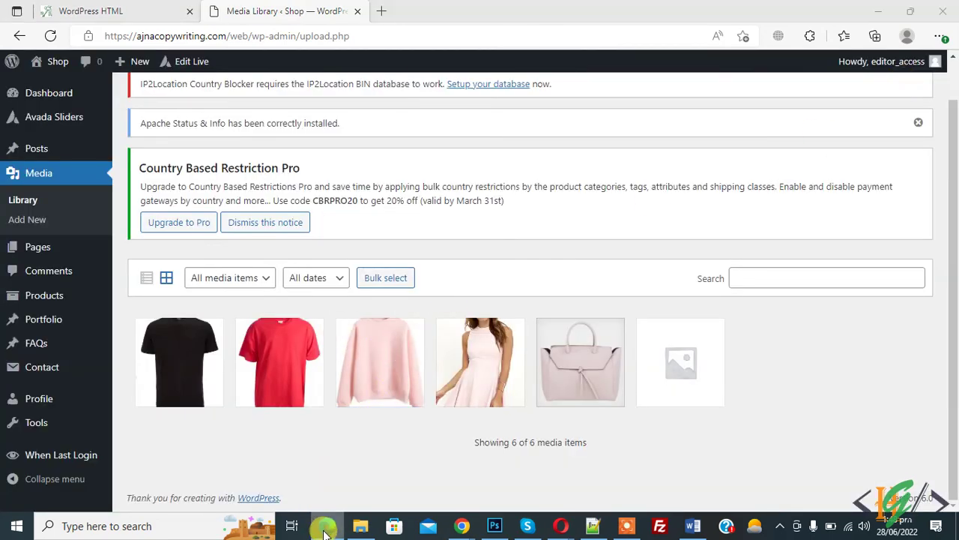